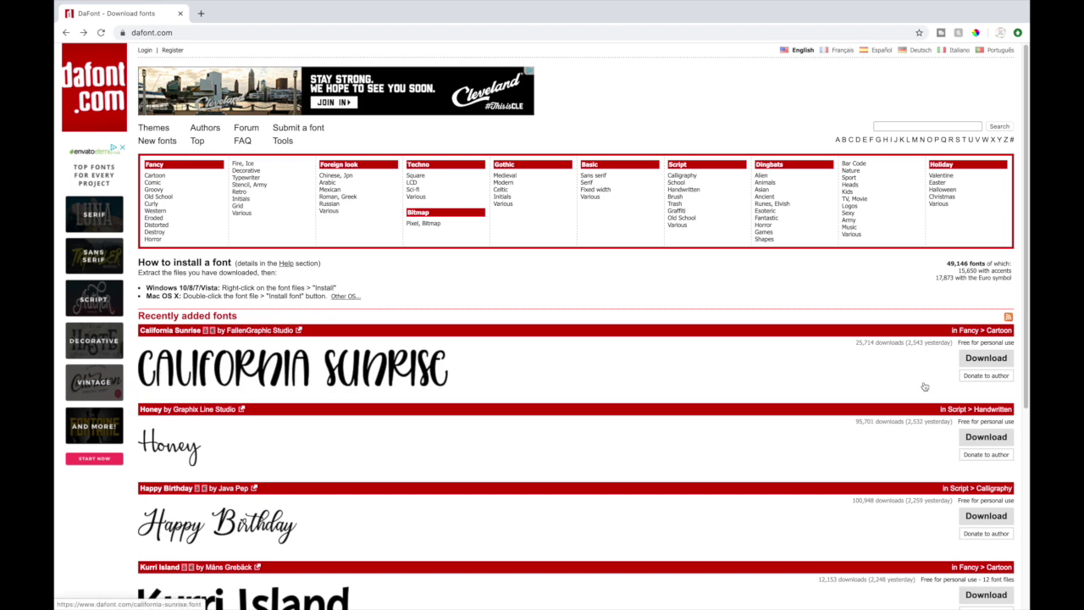
Open the California Sunrise font page from DaFont's Recently added fonts list.
scroll(923, 385, down, 2)
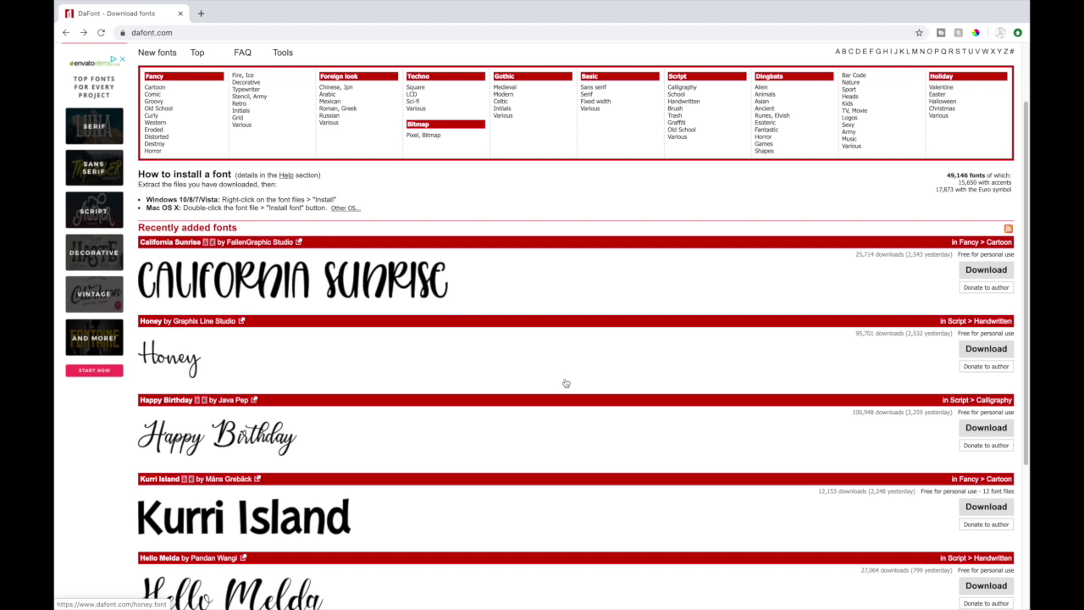
click(274, 293)
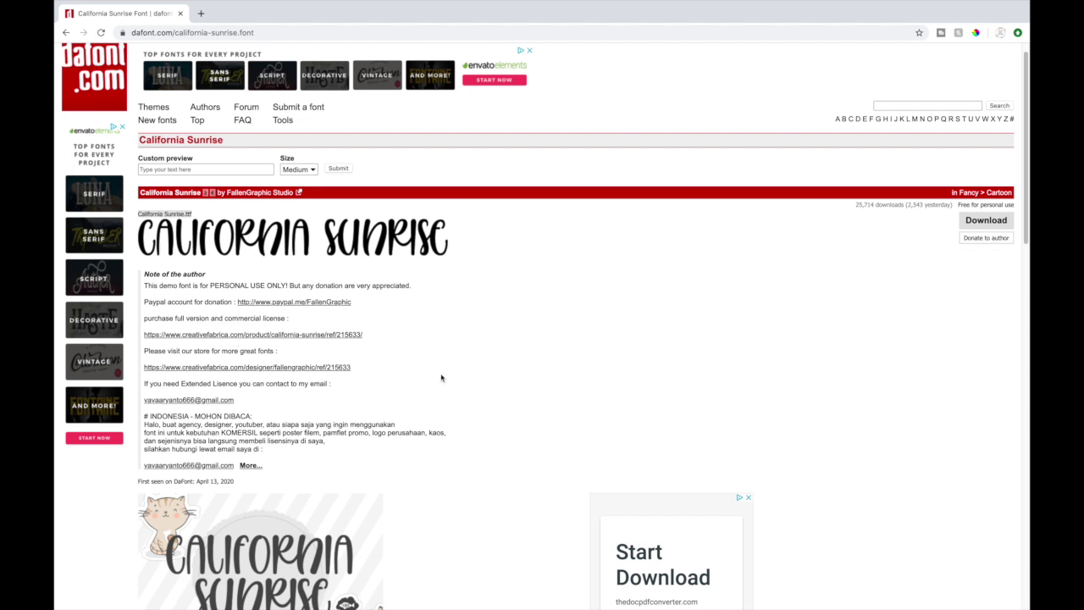
scroll(441, 377, up, 1)
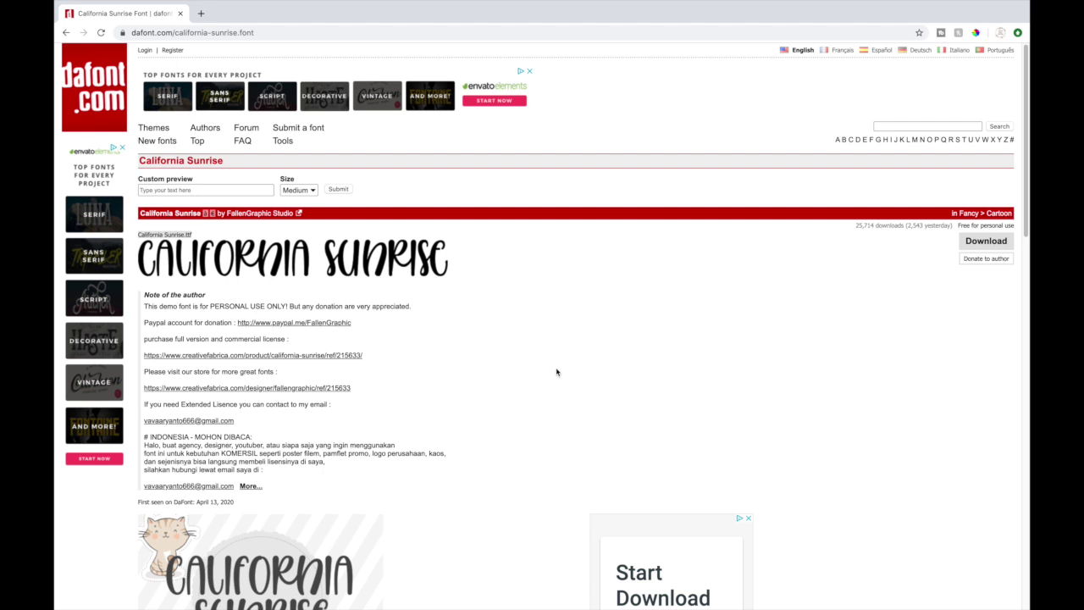
Preview California Sunrise with the text 'Hello' and download it as california_sunrise.zip.
click(184, 190)
text(He)
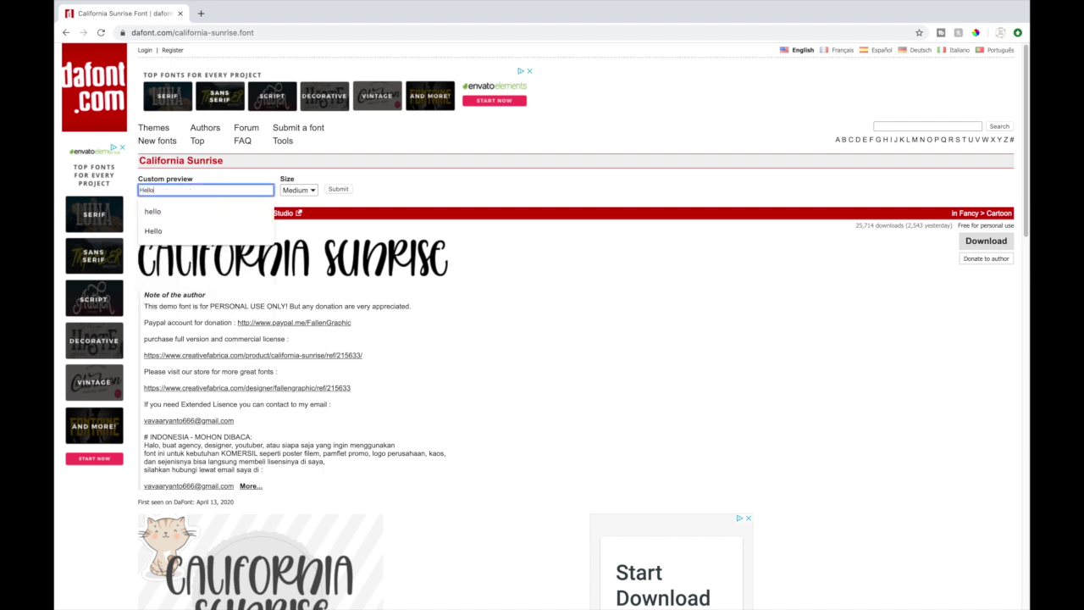
text(llo)
key(Return)
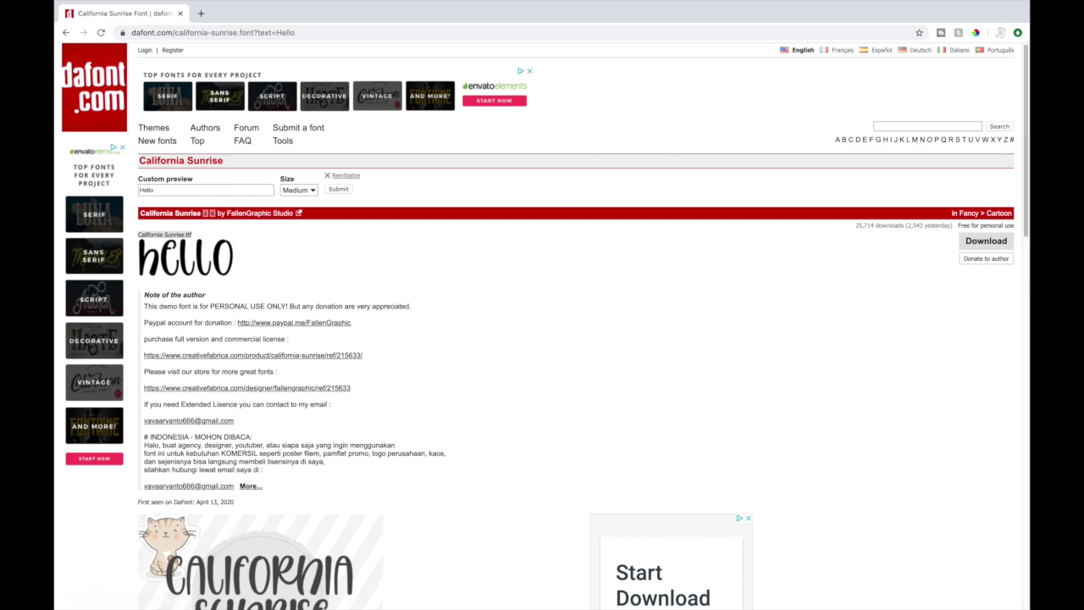
click(974, 243)
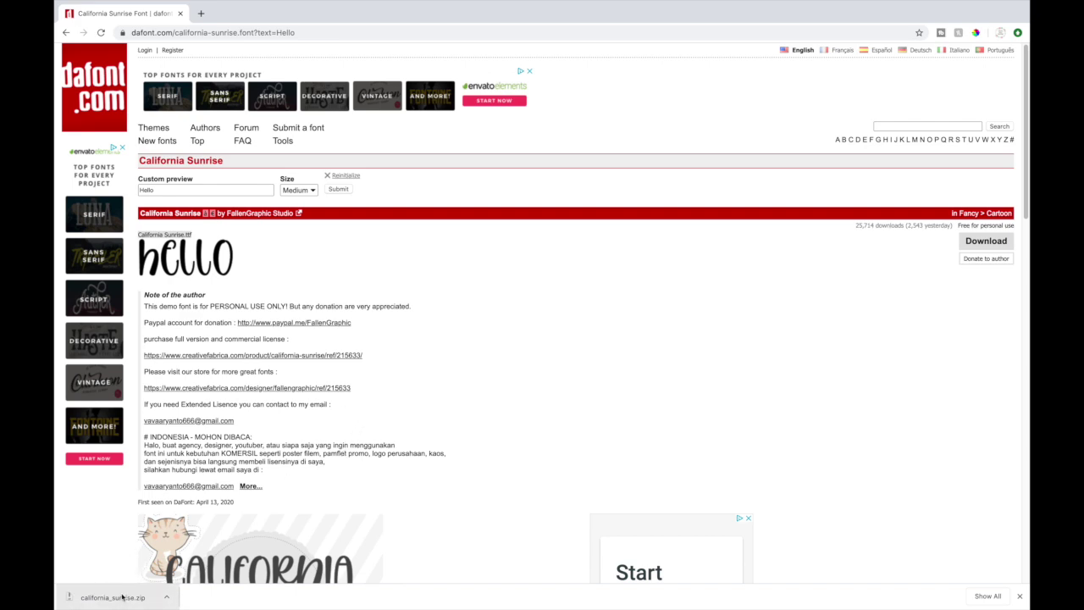
click(122, 597)
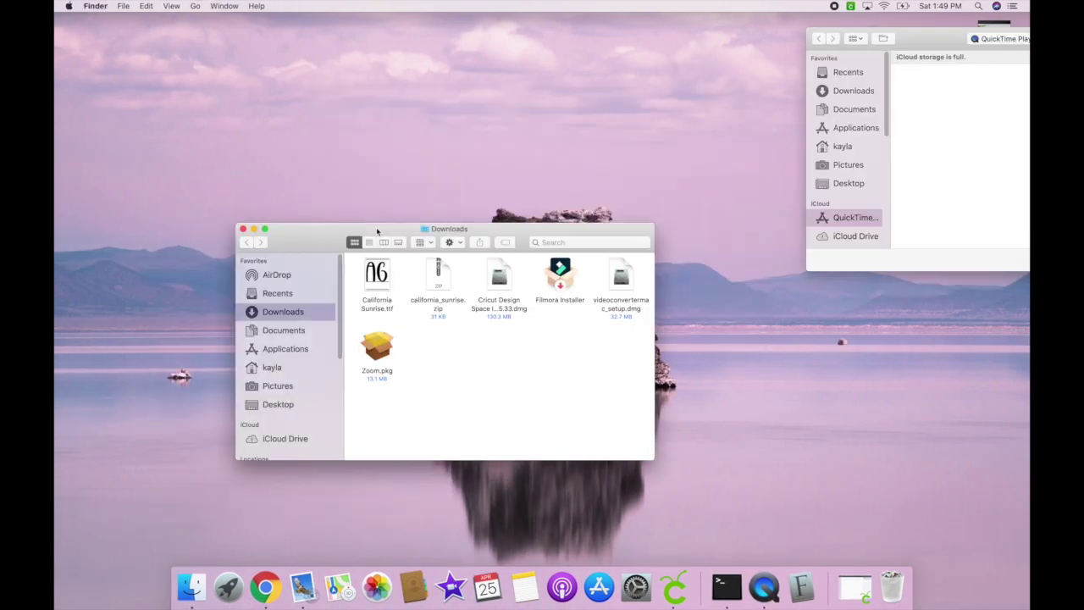
Show the Downloads folder full screen in Finder and open California Sunrise.ttf in Font Book.
drag(378, 232, 379, 213)
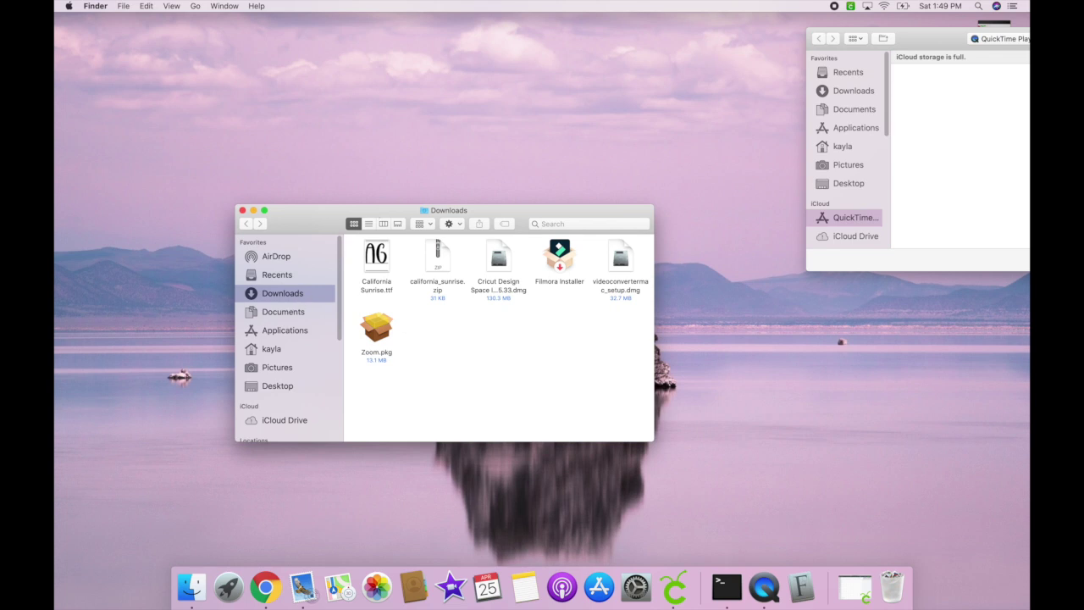
click(242, 211)
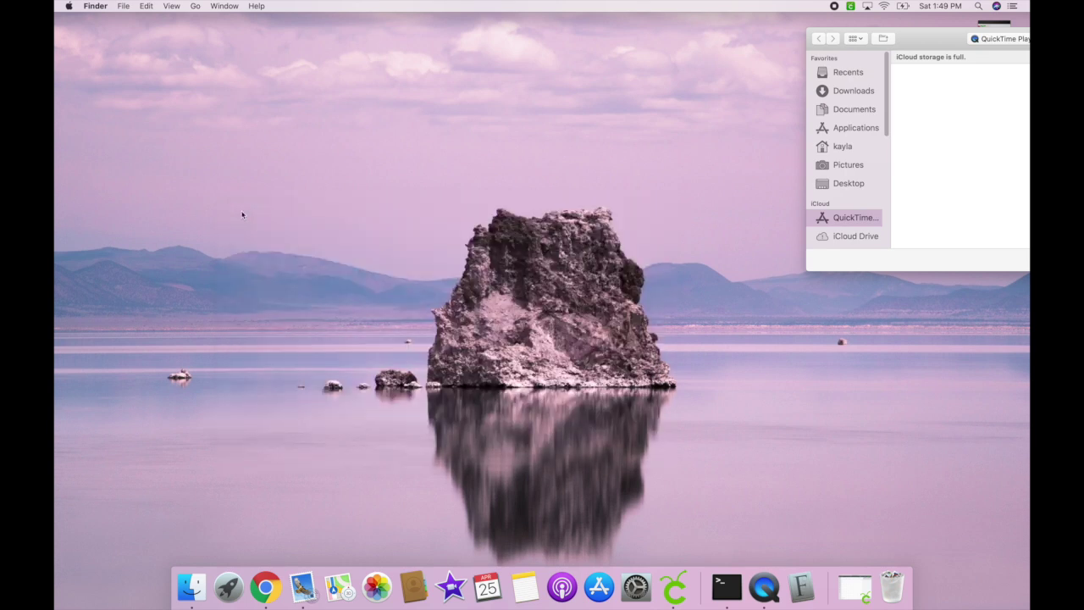
click(191, 587)
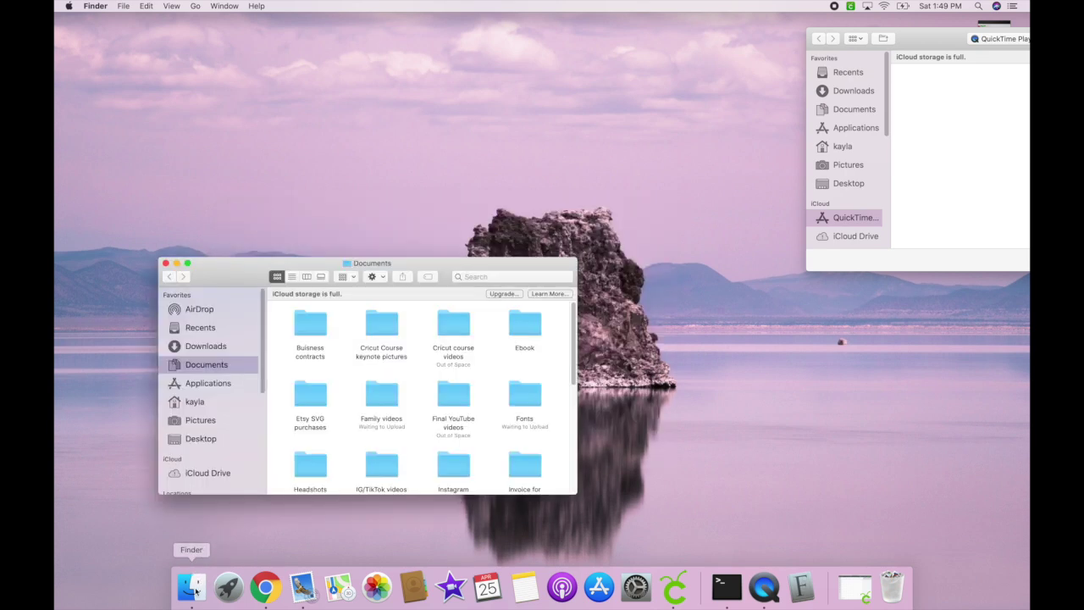
click(201, 347)
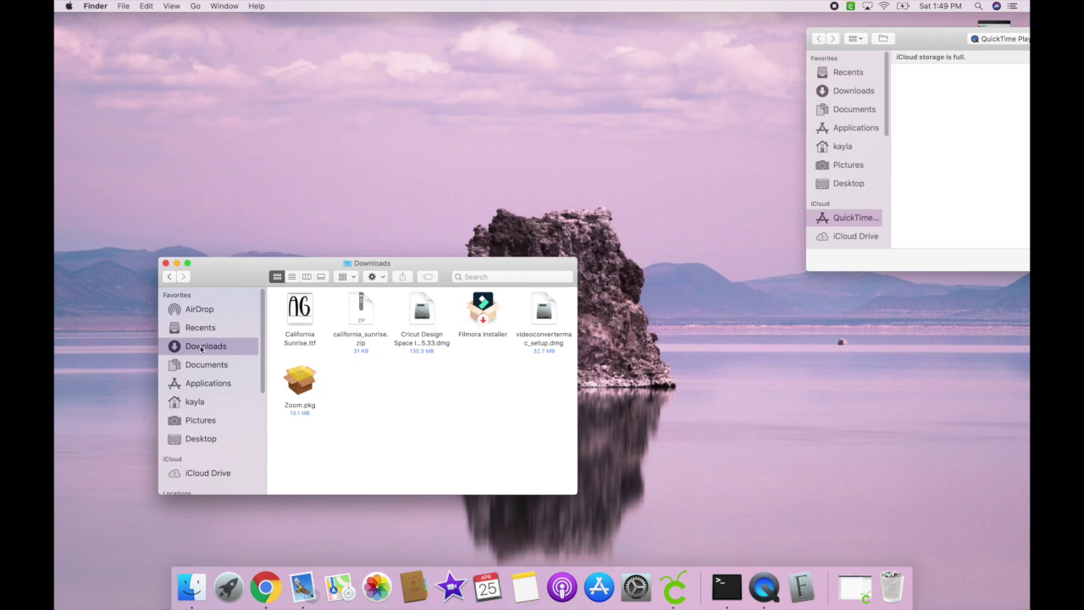
click(187, 263)
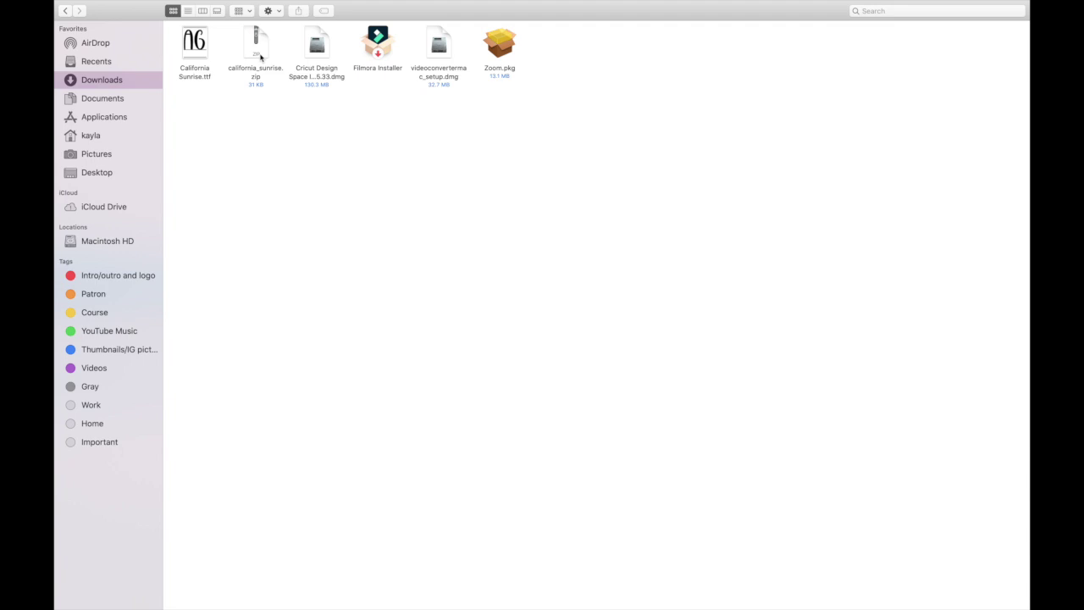
click(258, 52)
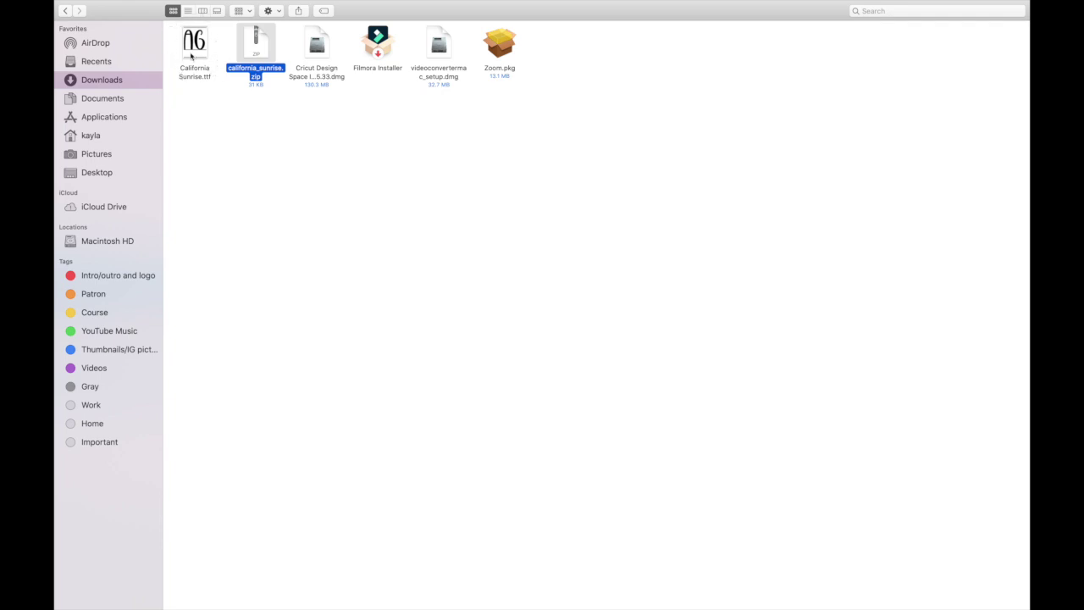
double_click(194, 44)
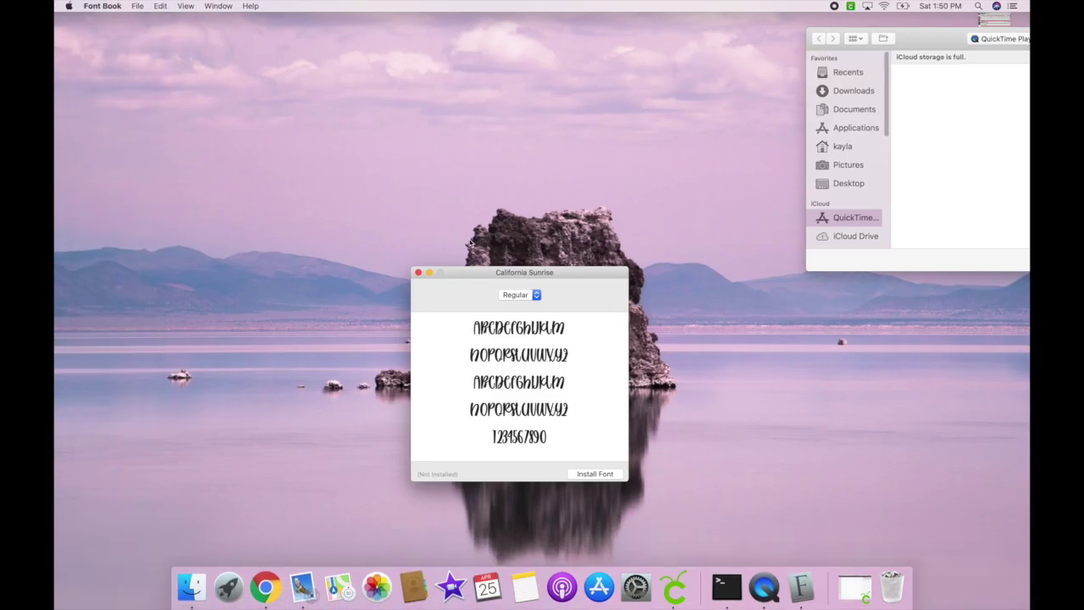
Install California Sunrise so it joins Font Book's User fonts.
click(591, 475)
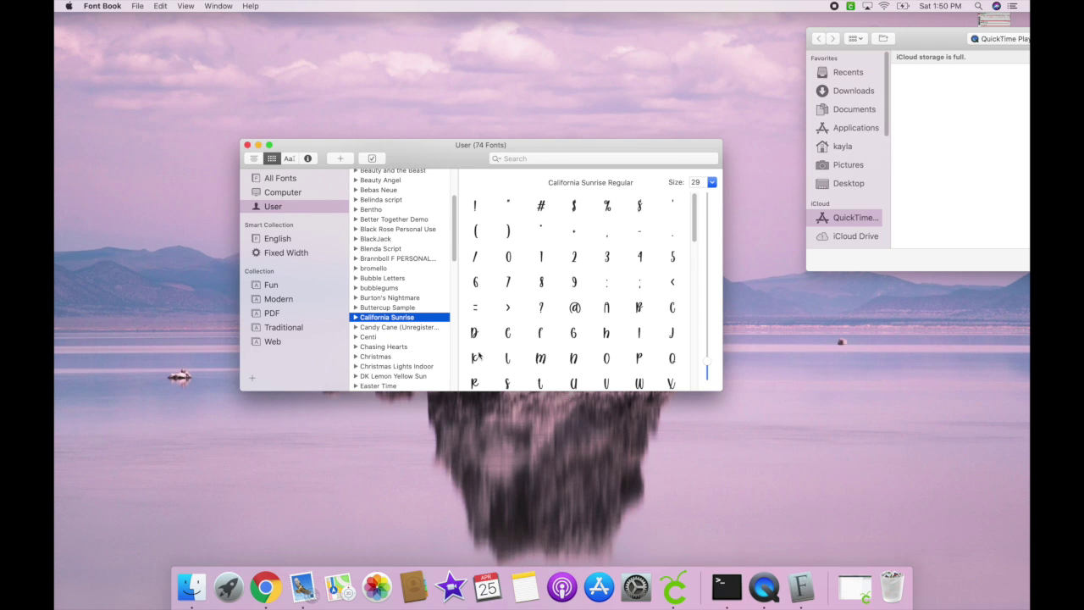
scroll(445, 331, up, 1)
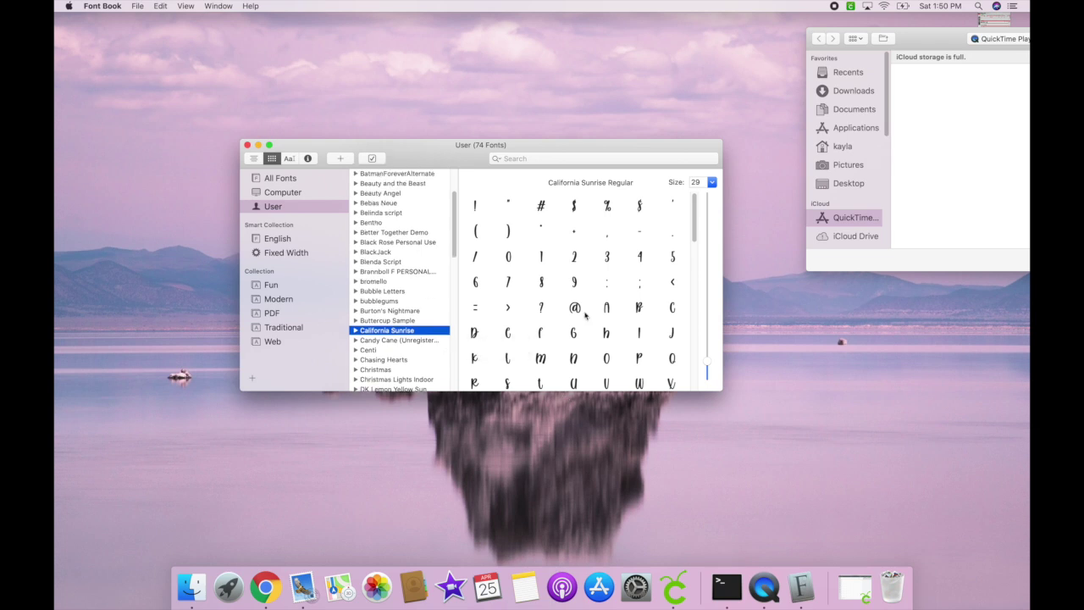
scroll(576, 310, down, 10)
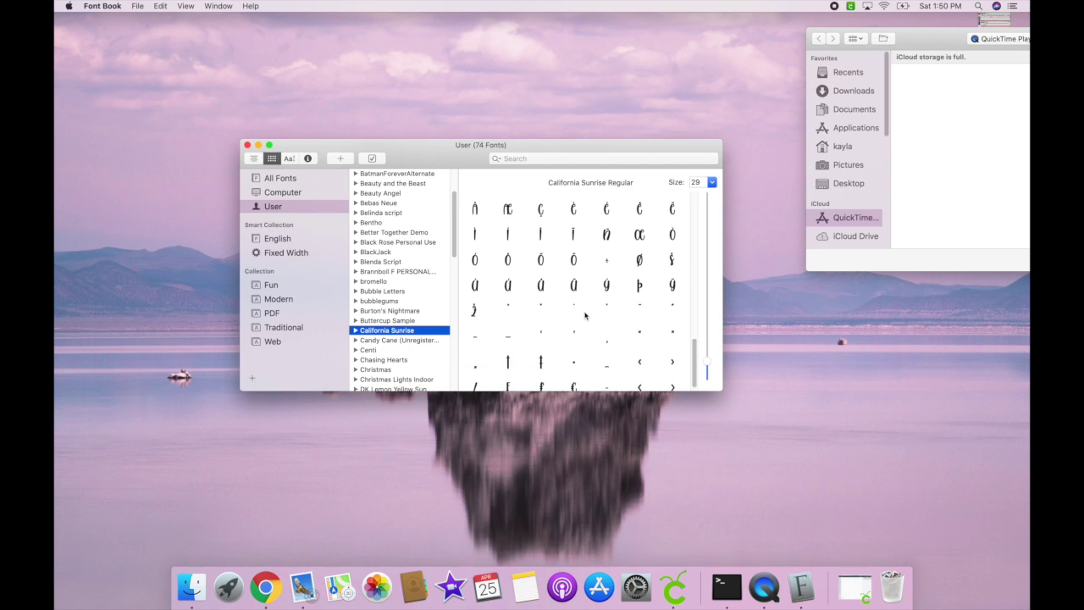
scroll(584, 315, up, 5)
scroll(584, 315, up, 3)
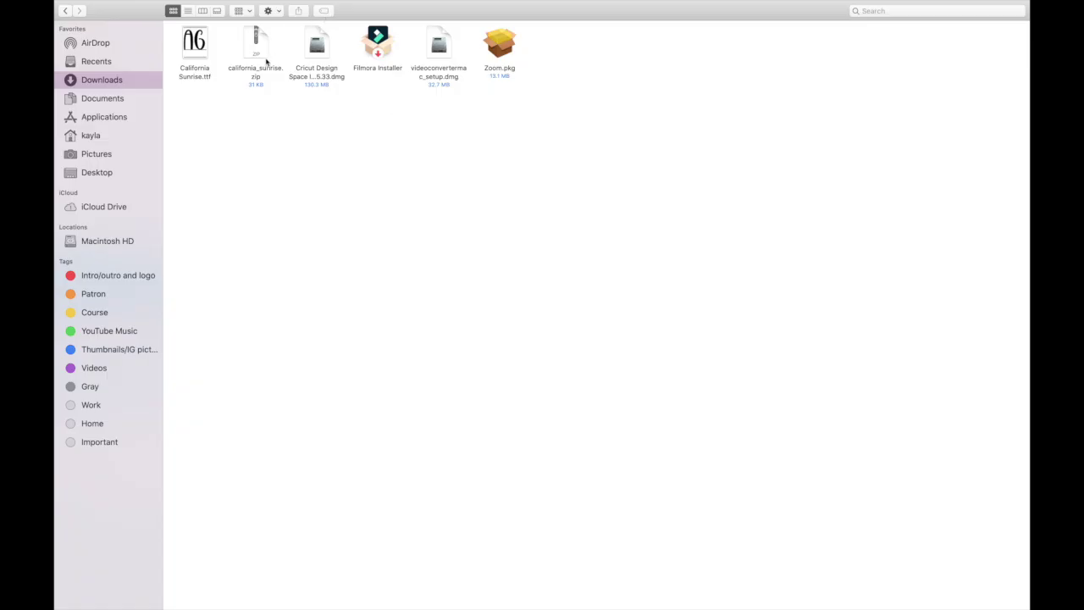
right_click(259, 56)
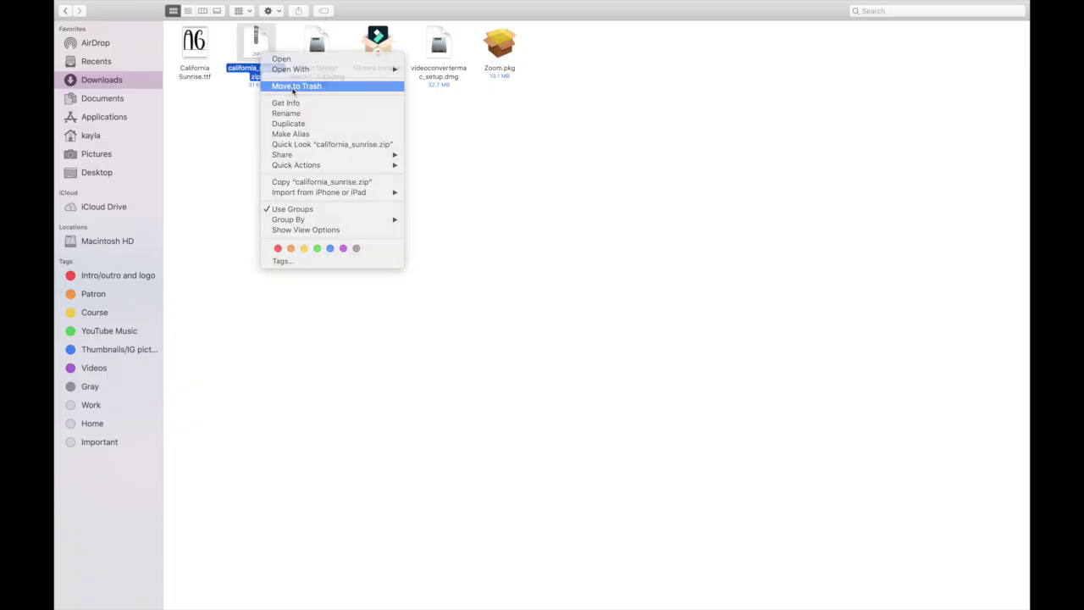
Move california_sunrise.zip to the Trash.
click(292, 85)
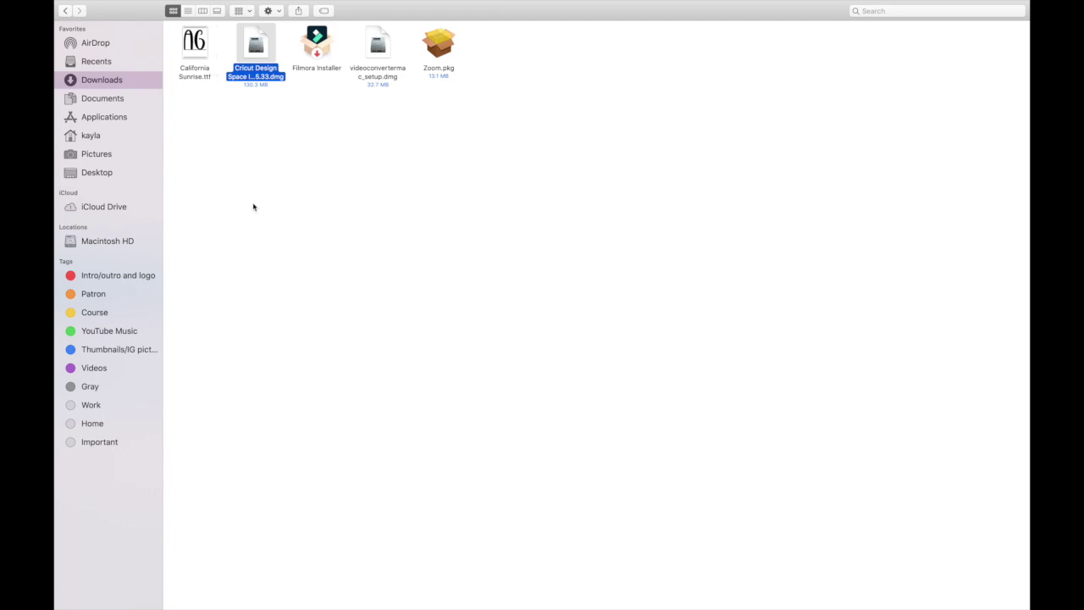
Download Hello Honey from DaFont's Script category as hello_honey.zip.
click(261, 587)
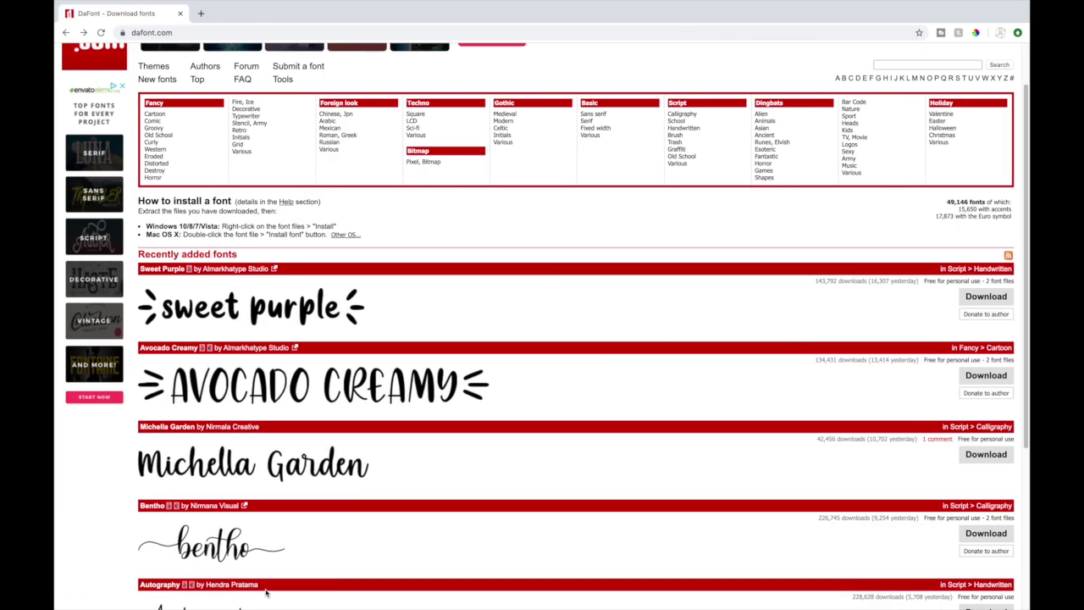
scroll(406, 443, down, 3)
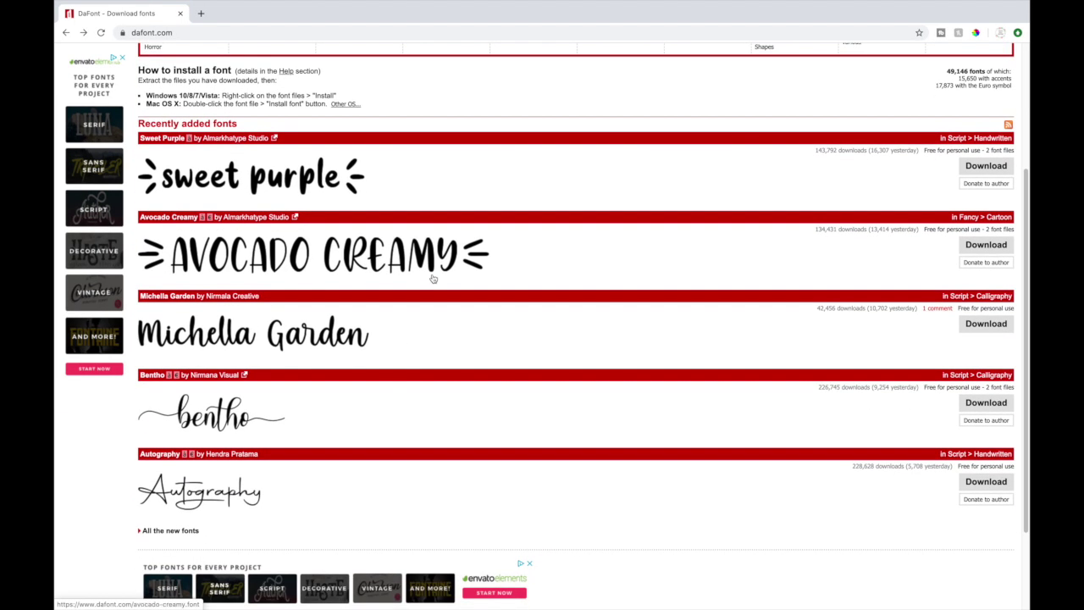
scroll(432, 278, up, 4)
click(677, 145)
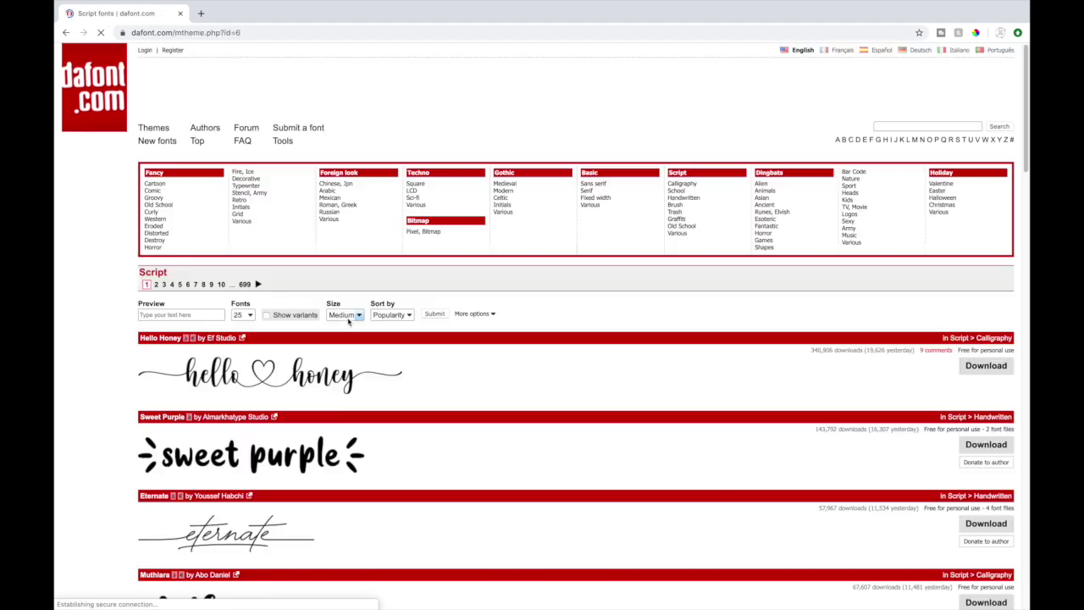
scroll(479, 432, down, 2)
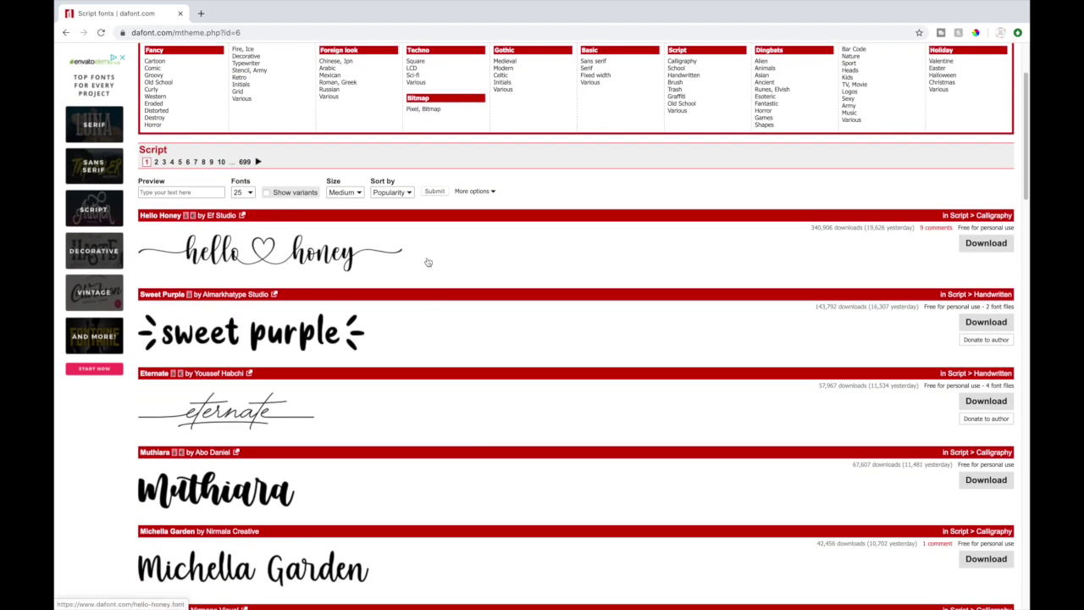
click(988, 243)
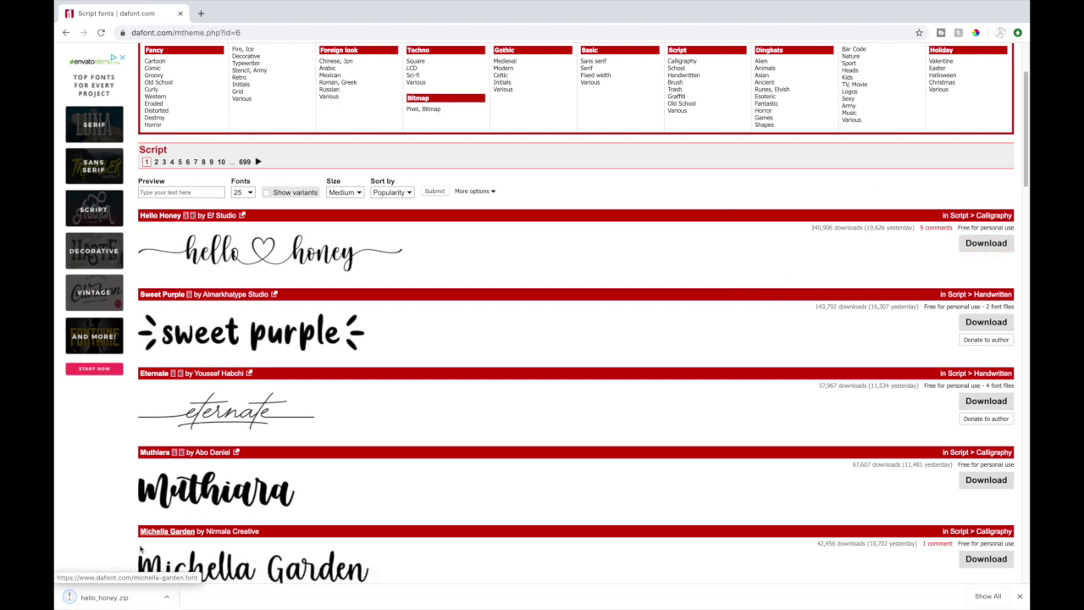
click(93, 597)
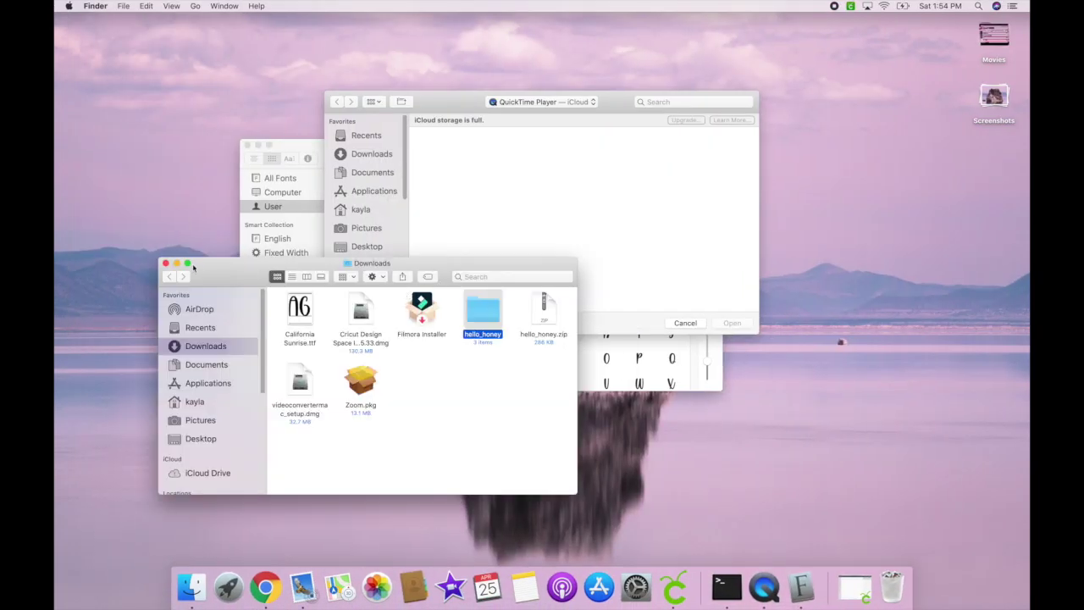
Open the hello_honey folder full screen and read its Please Read Me!.pdf.
click(187, 264)
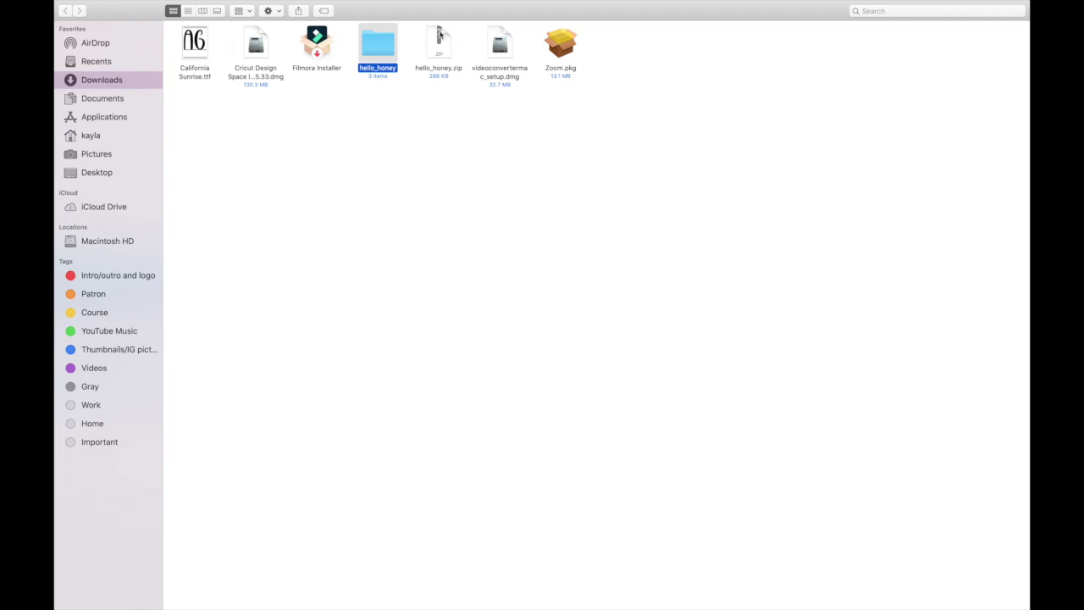
double_click(378, 44)
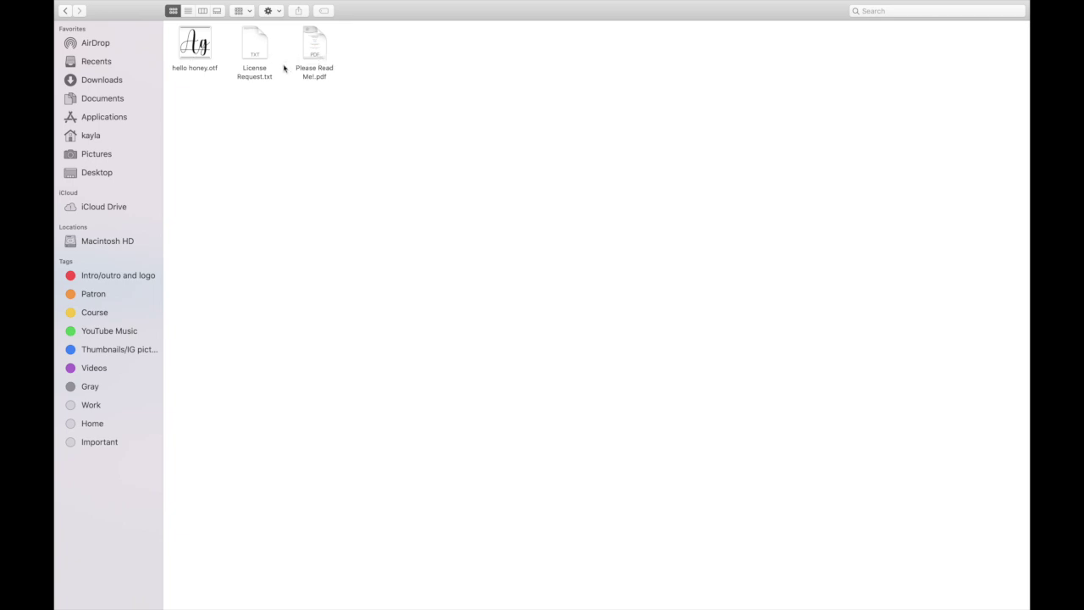
double_click(312, 49)
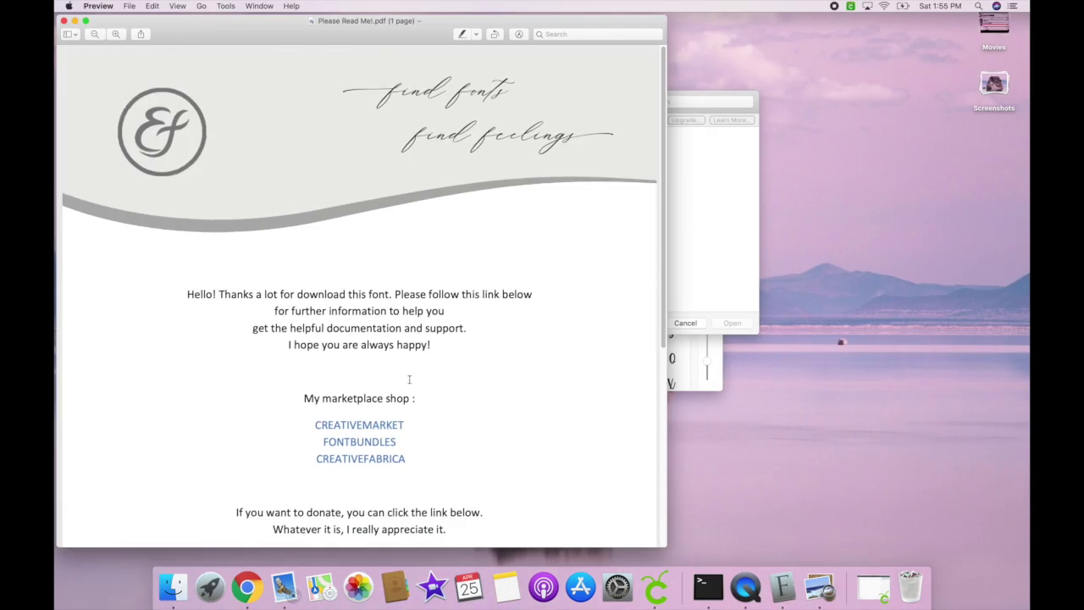
scroll(409, 379, down, 10)
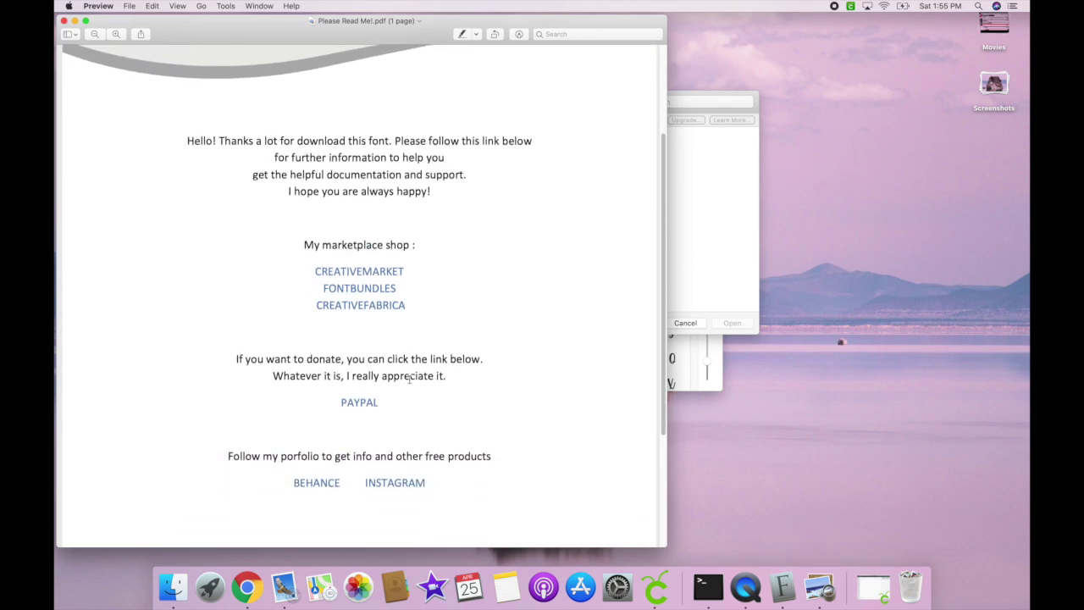
scroll(409, 379, up, 7)
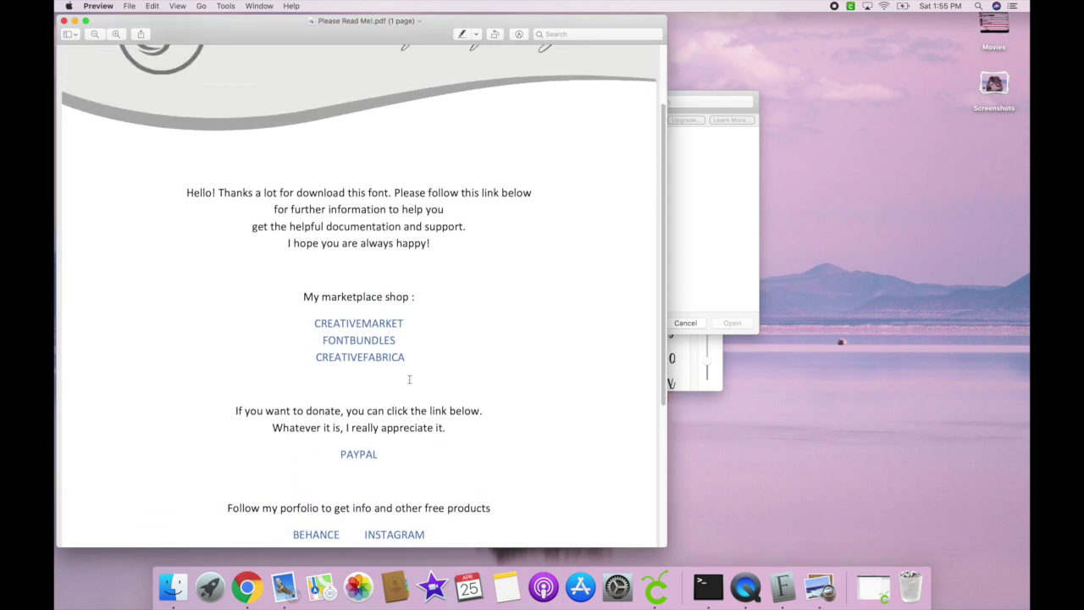
Close the read-me PDF and preview hello honey.otf in Font Book.
click(63, 20)
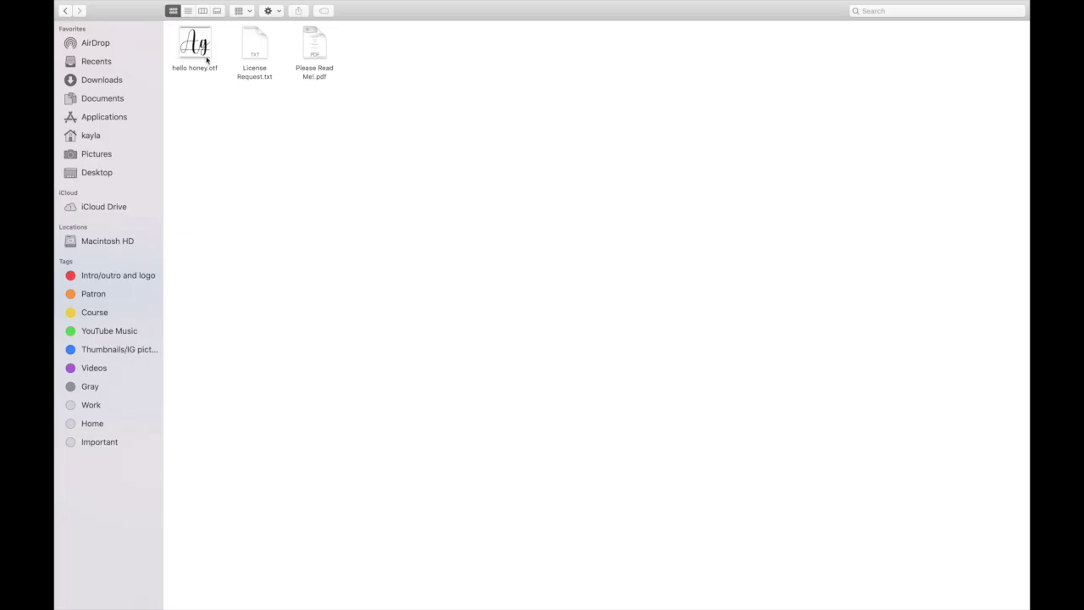
click(207, 59)
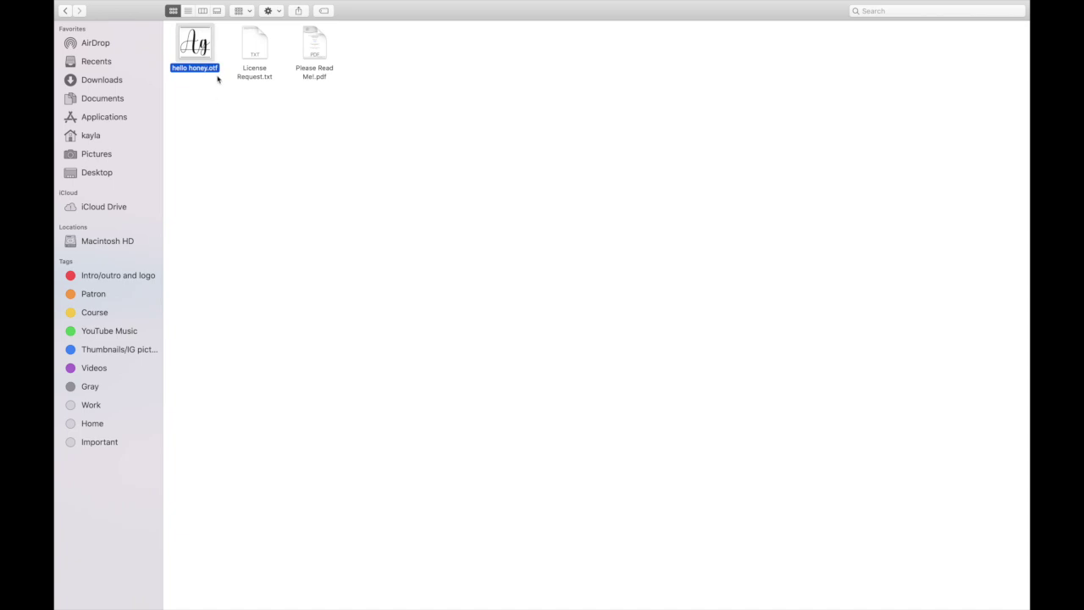
click(216, 87)
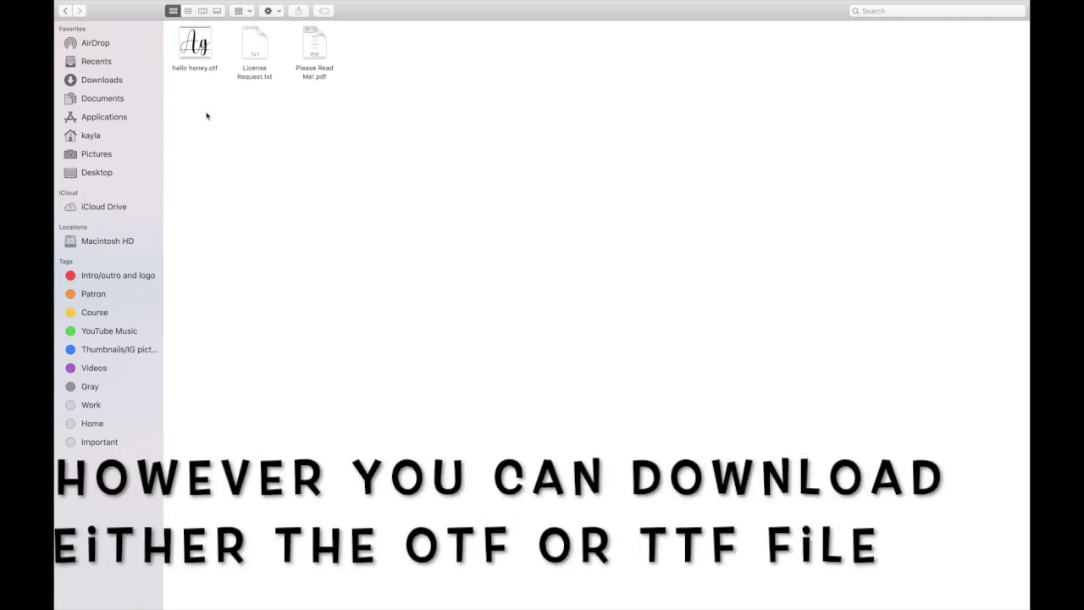
double_click(196, 47)
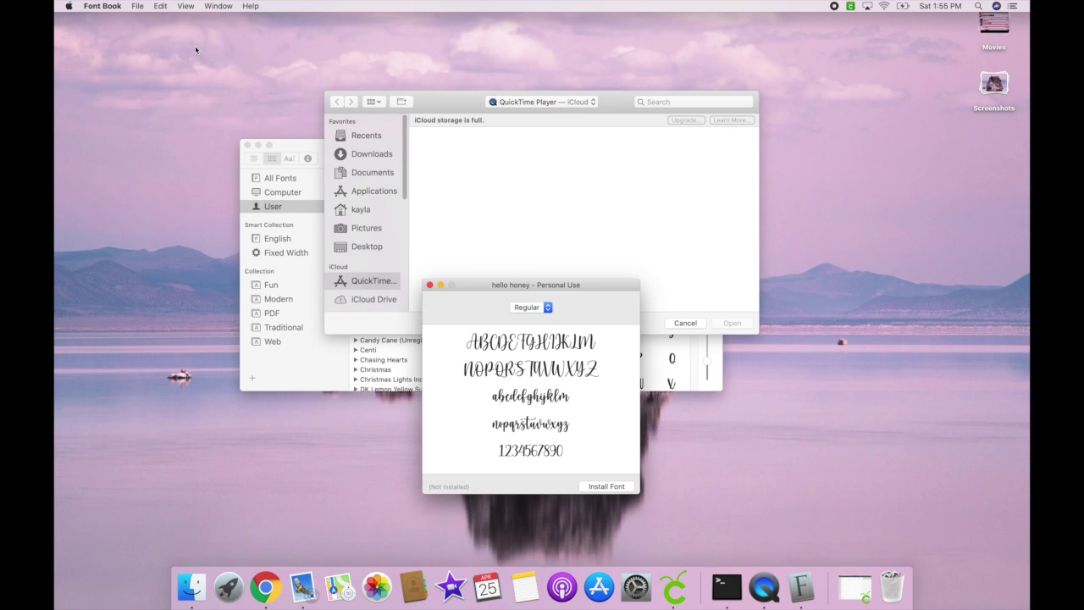
Install hello honey into Font Book's User fonts and scroll through its glyphs.
click(602, 487)
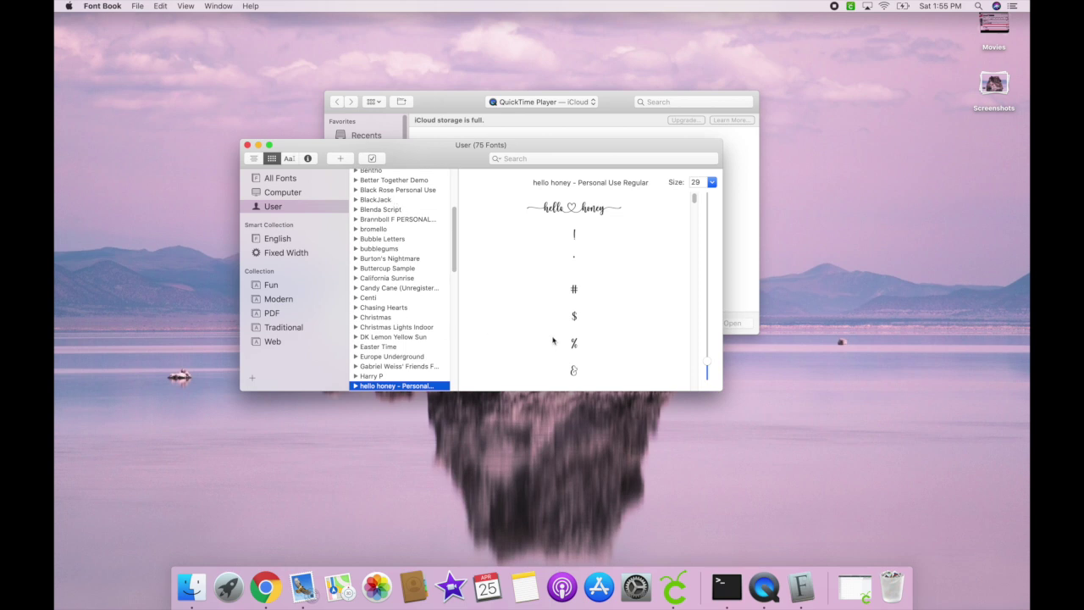
scroll(552, 340, down, 8)
scroll(553, 340, down, 15)
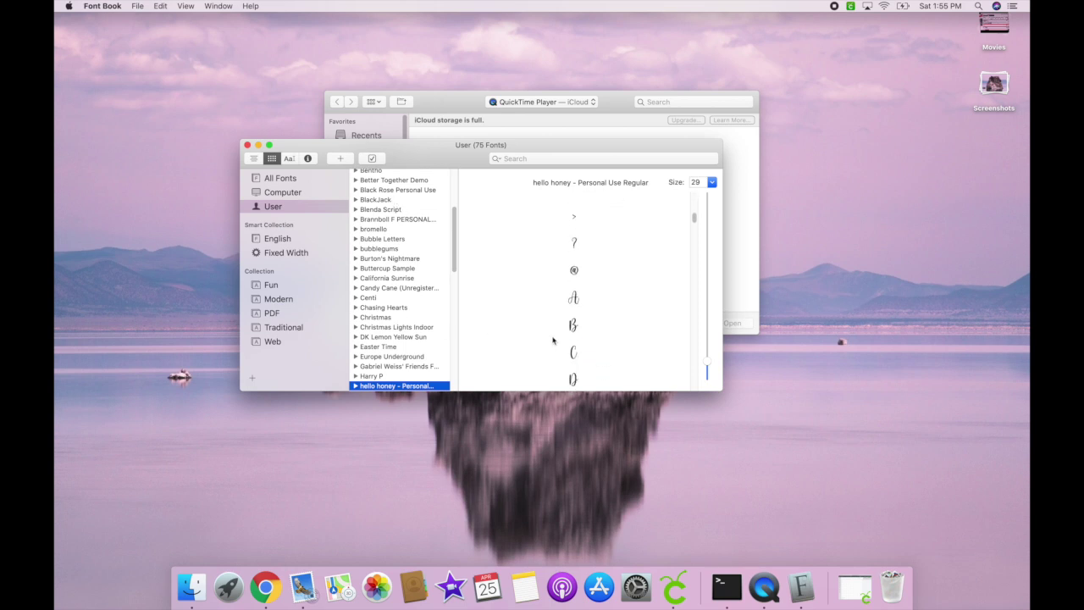
scroll(552, 340, down, 20)
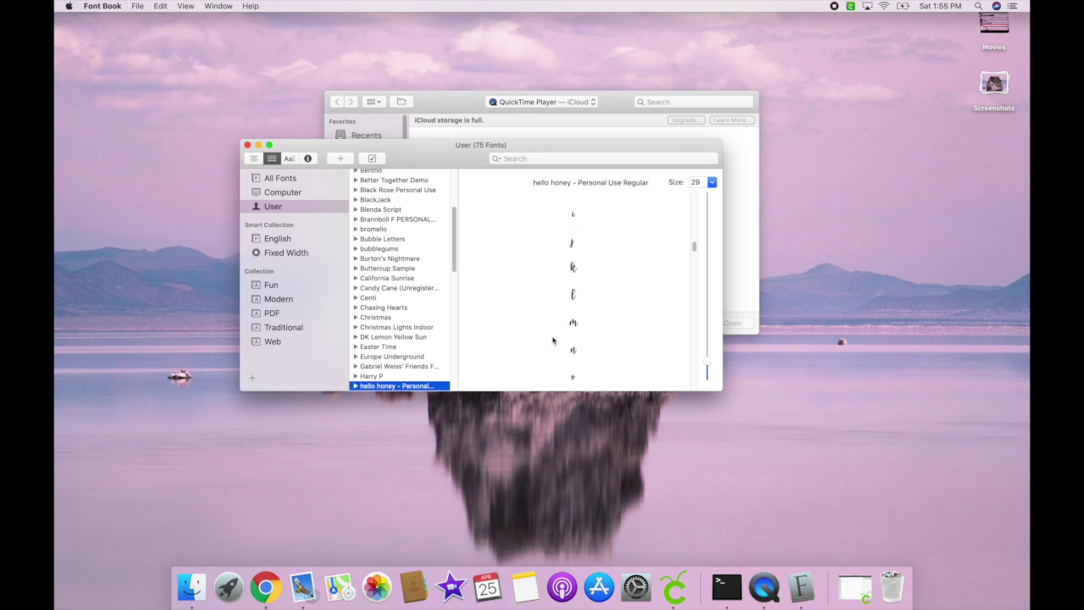
scroll(553, 341, down, 15)
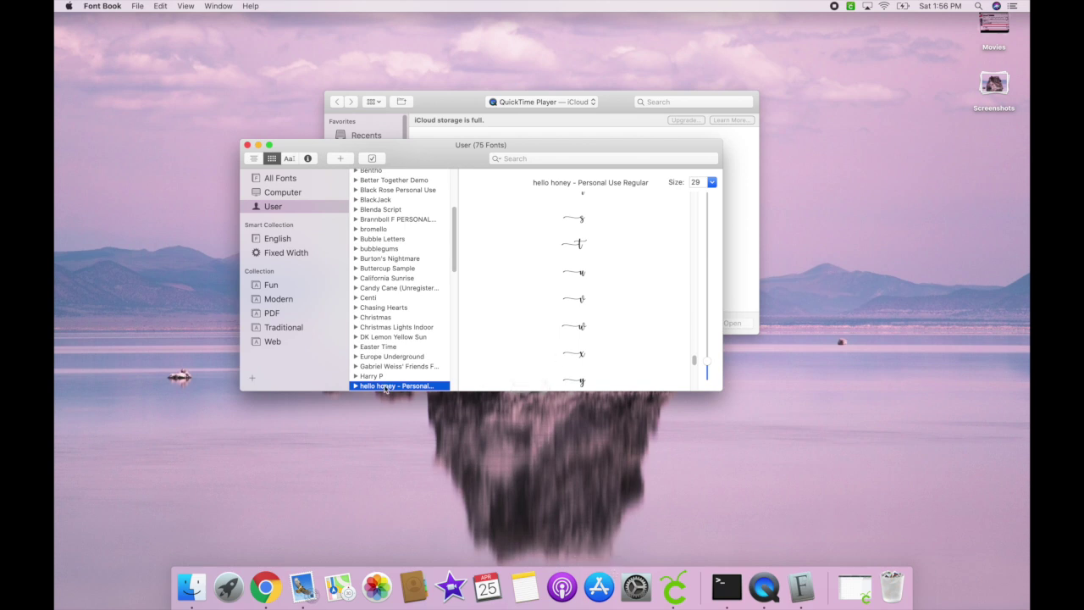
click(688, 599)
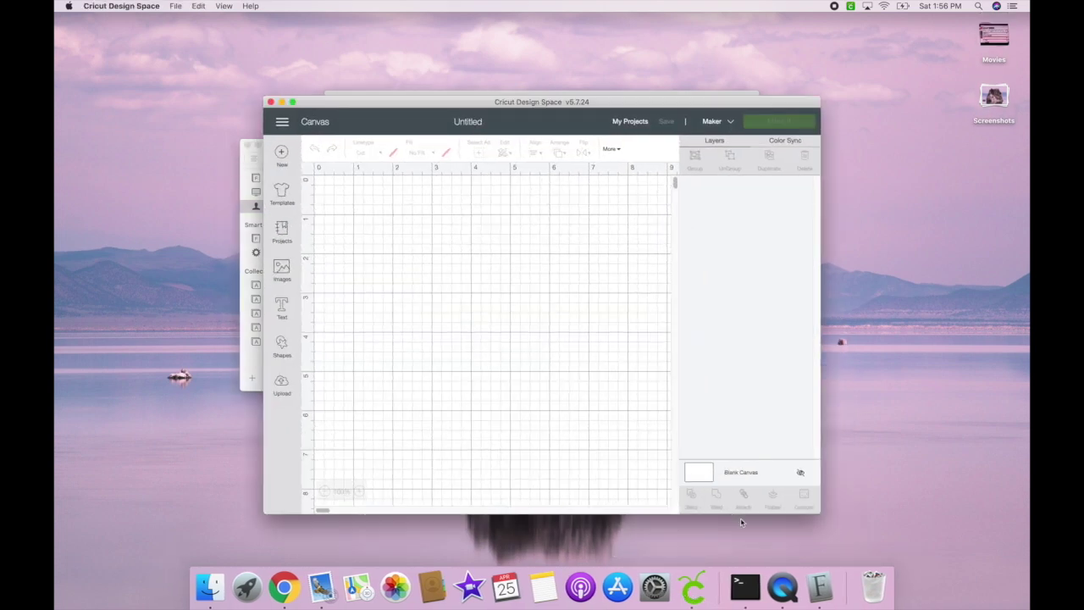
Add a text box on a full-screen Cricut canvas and search its fonts for 'hell'.
click(293, 102)
click(73, 198)
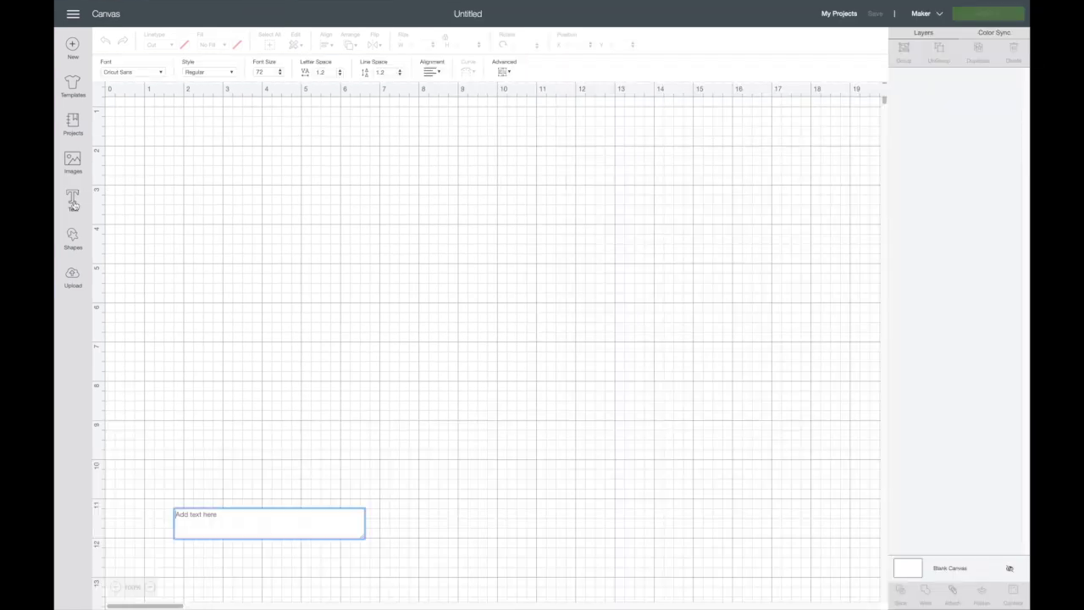
click(128, 72)
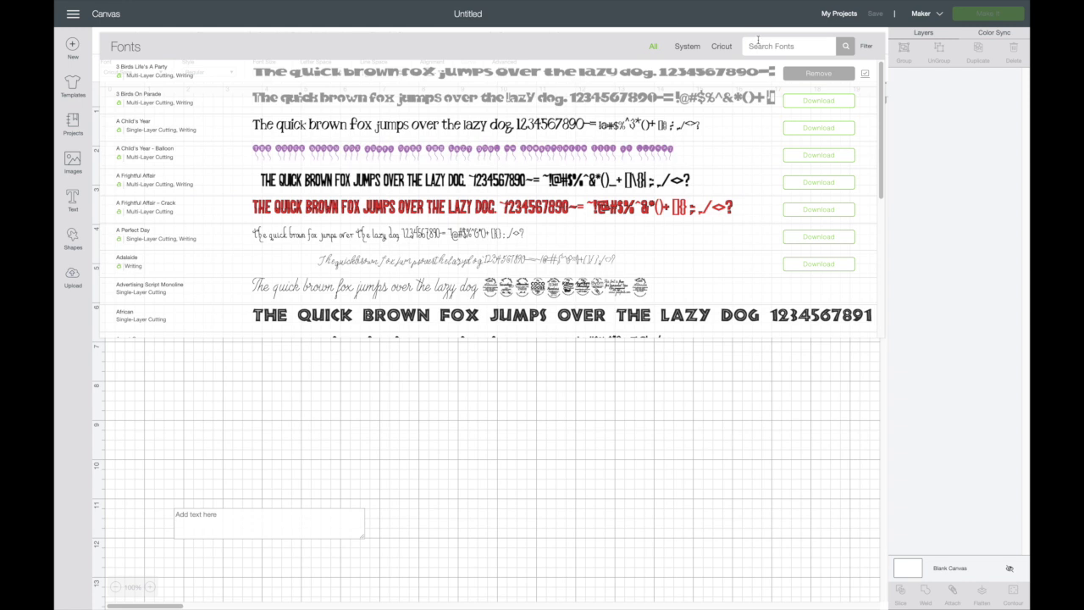
text(hello)
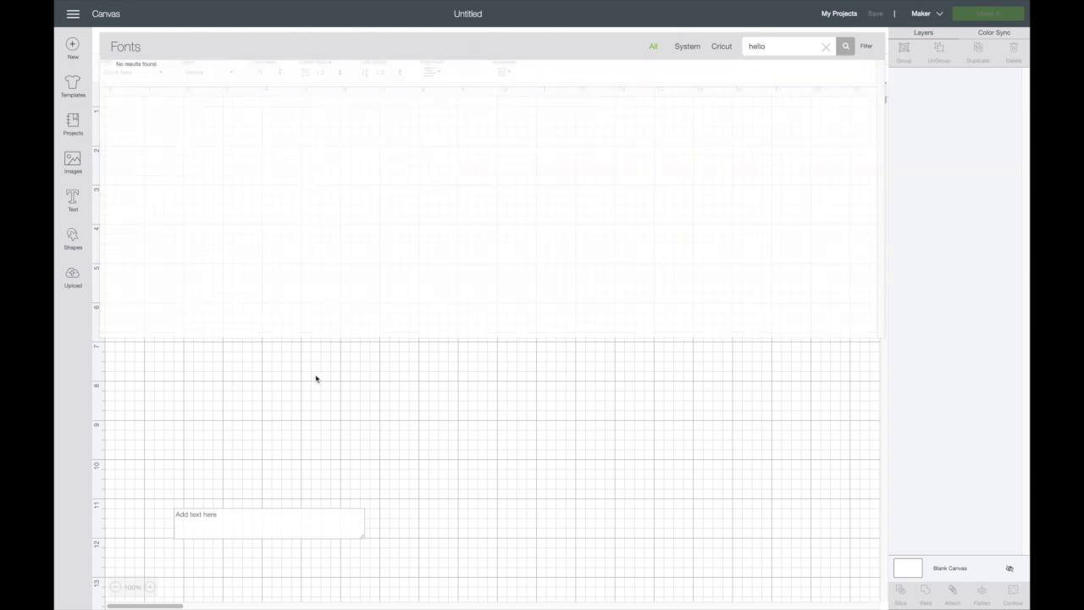
Quit and relaunch Cricut Design Space so it loads the new font, then add an empty text box.
click(367, 413)
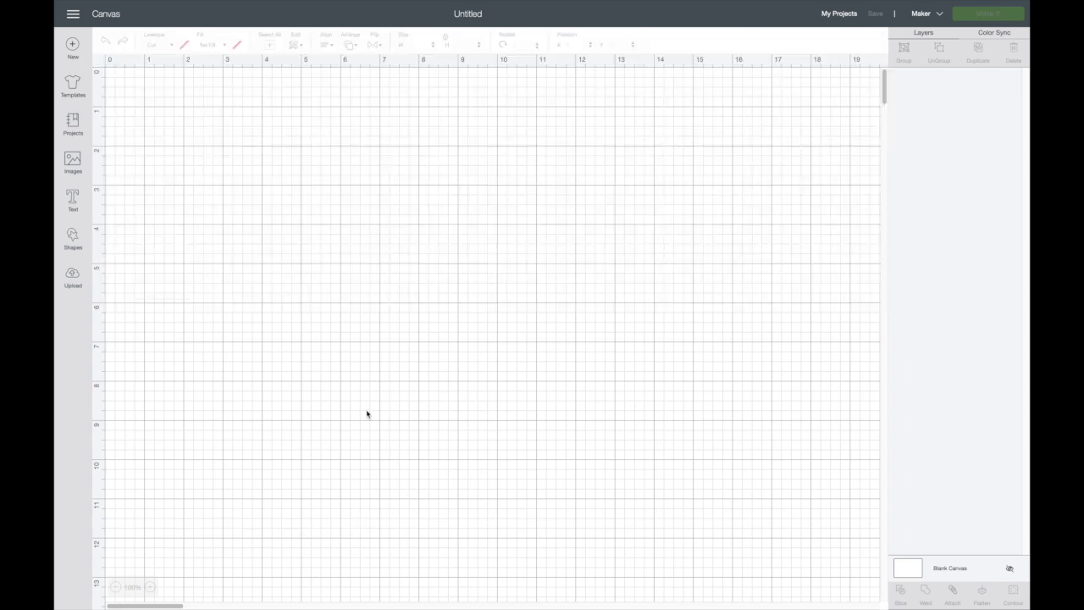
click(146, 6)
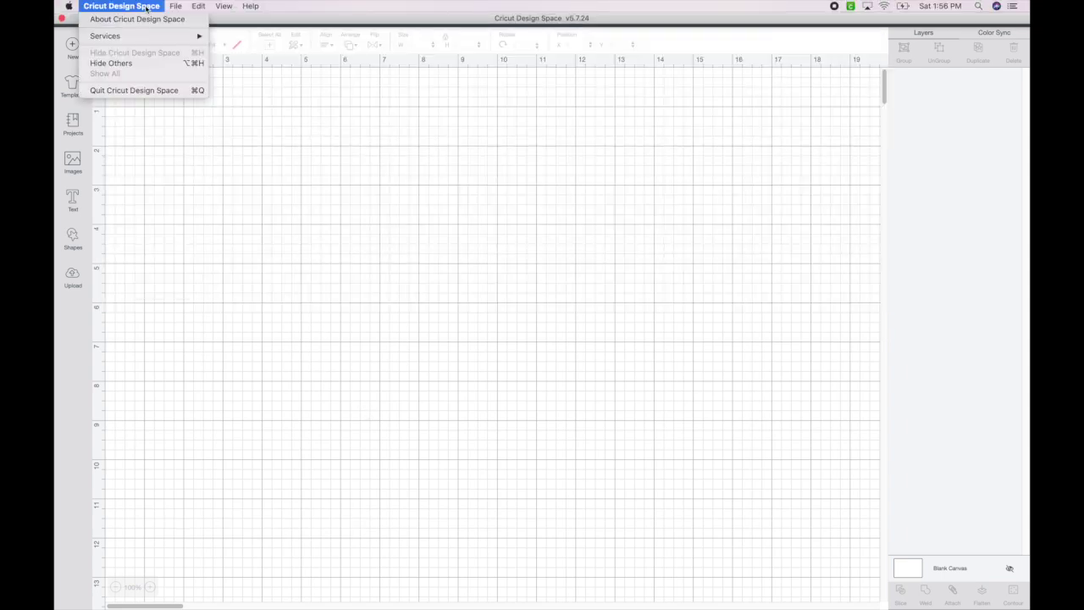
click(136, 89)
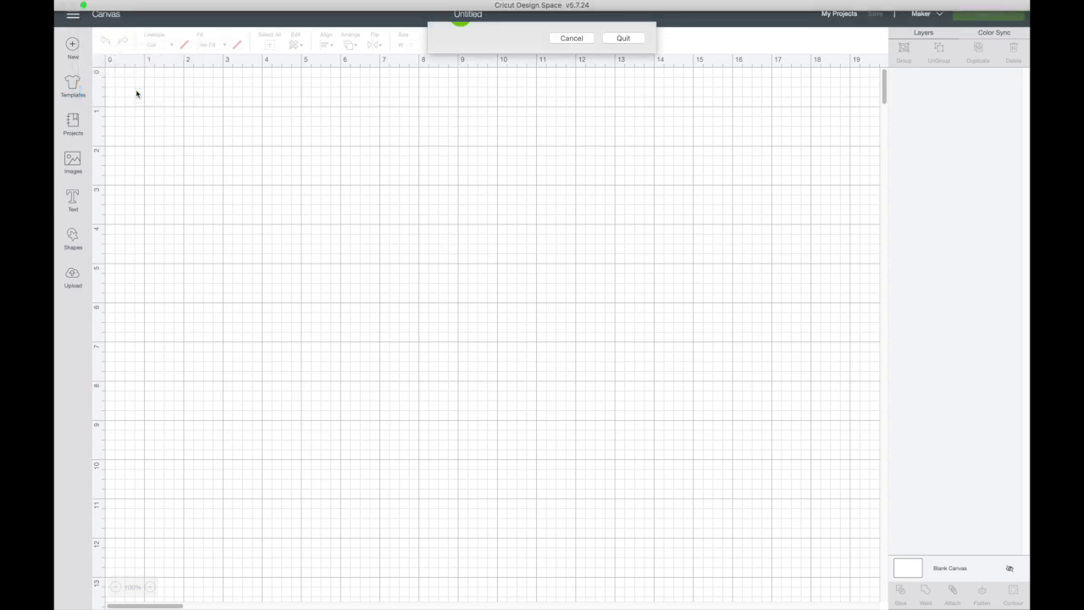
click(612, 55)
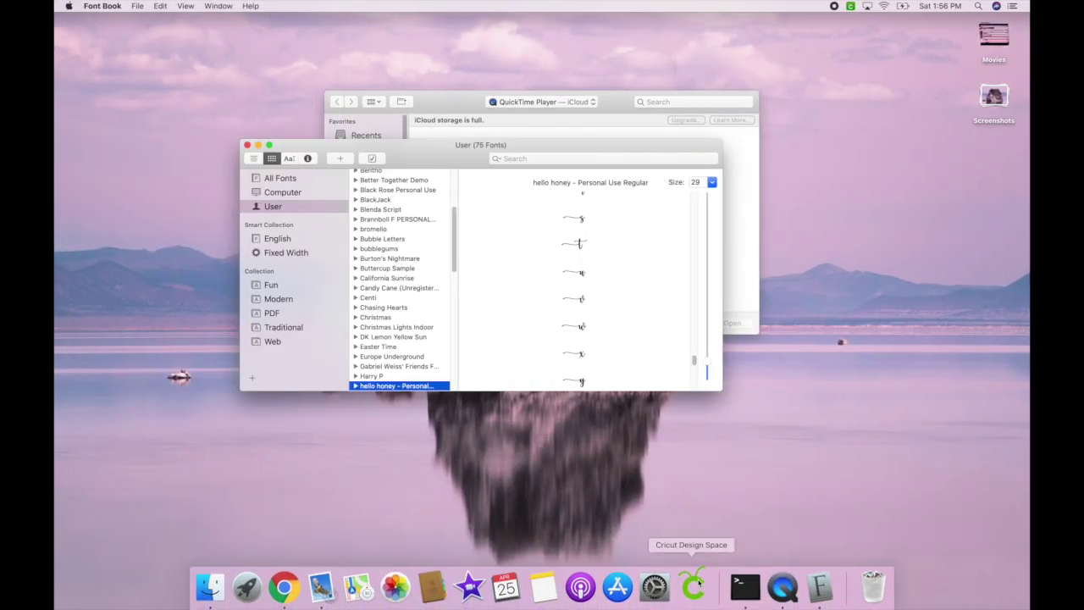
click(693, 584)
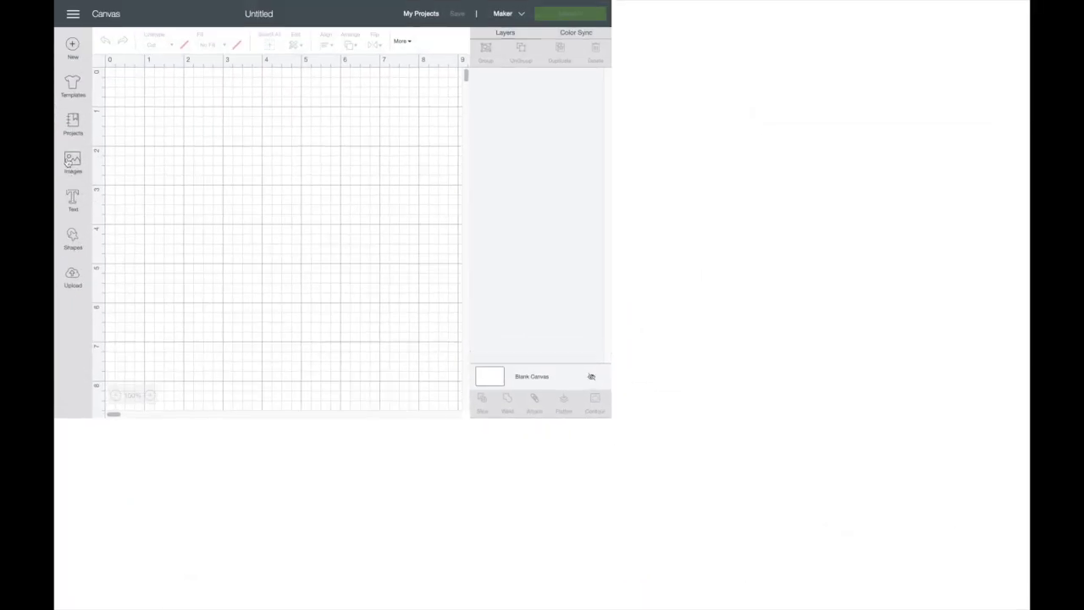
click(73, 203)
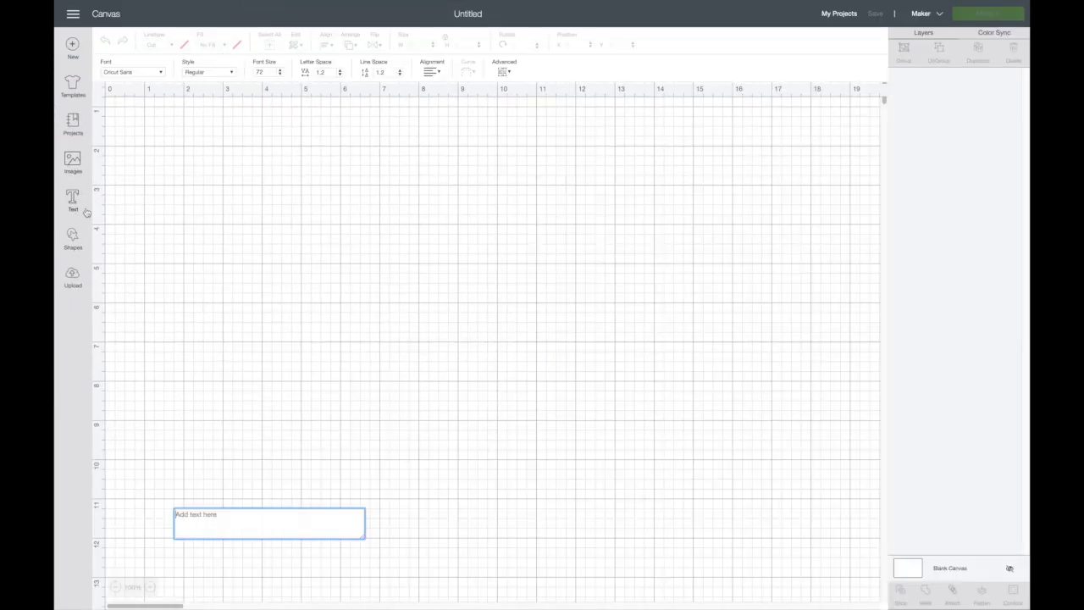
Type 'hello' in the hello honey font, enlarge it to about 5.052" wide, and centre it on the canvas.
click(133, 75)
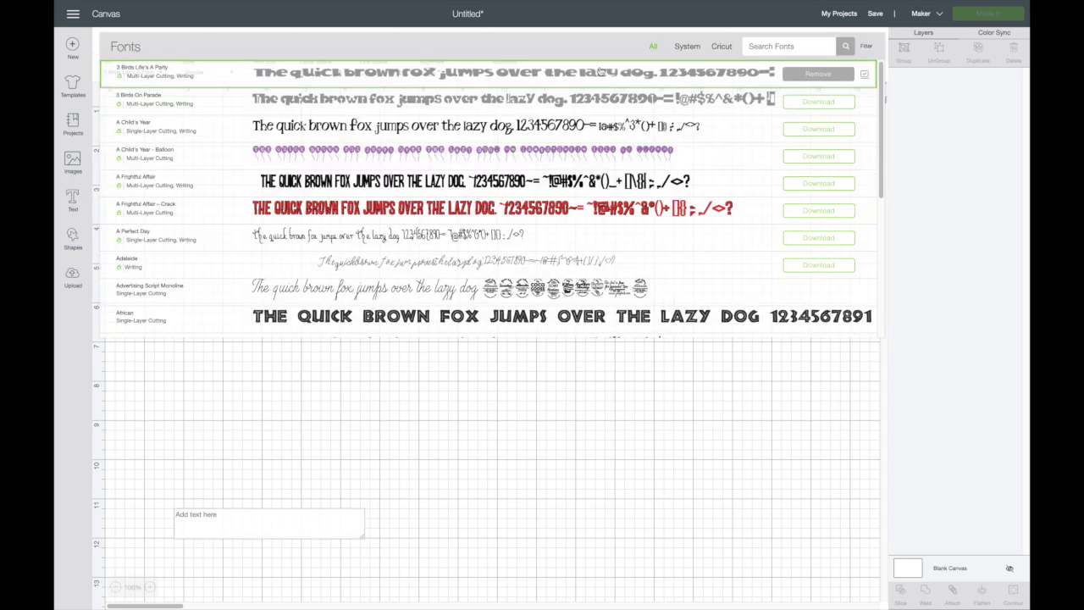
text(hello)
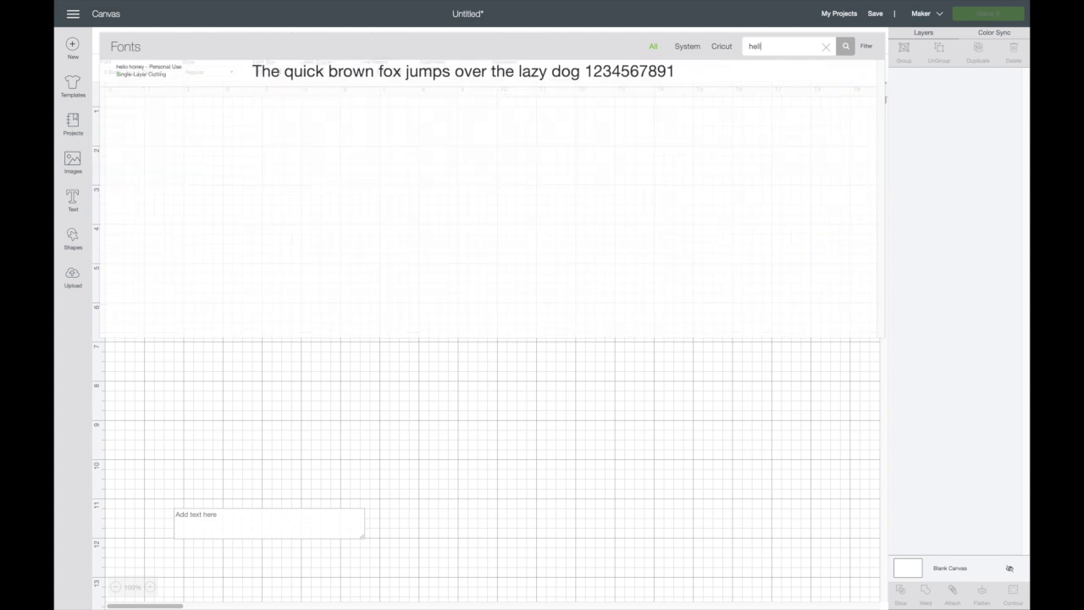
click(376, 83)
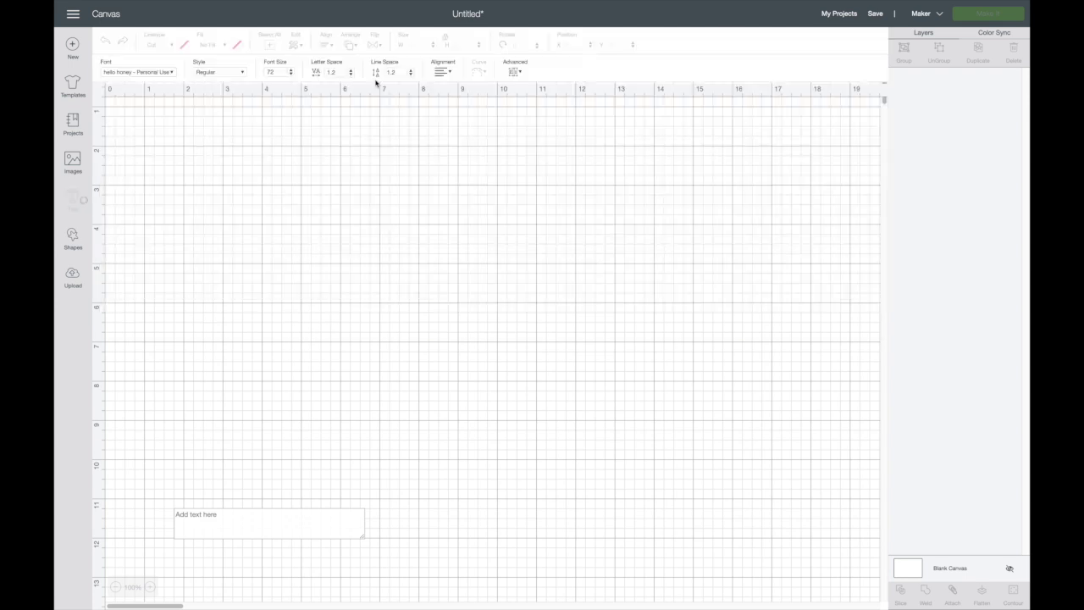
click(220, 527)
text(hello)
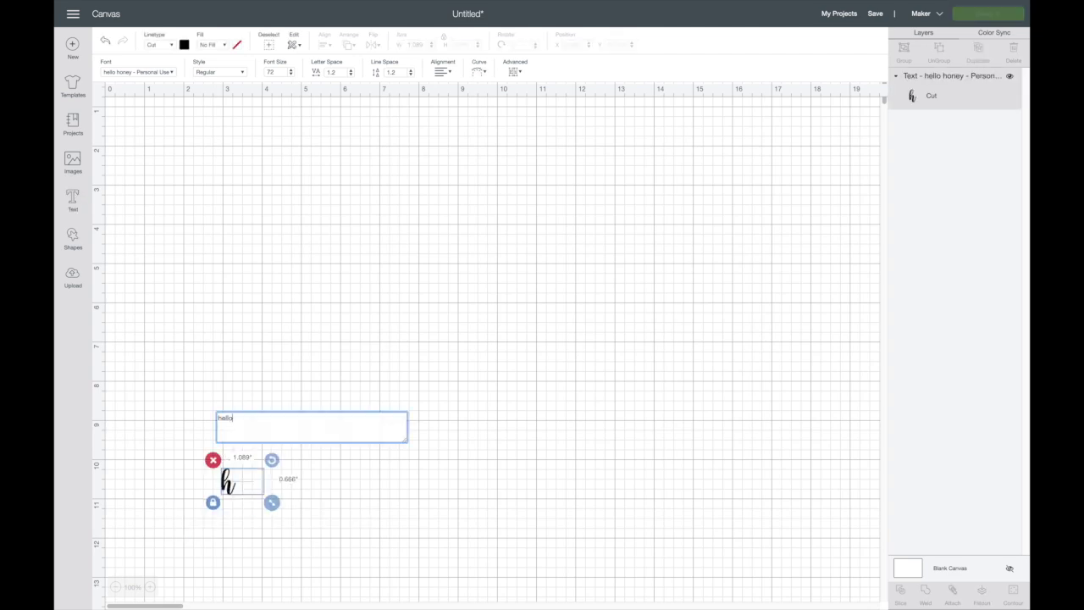
drag(303, 505, 430, 513)
drag(323, 486, 425, 290)
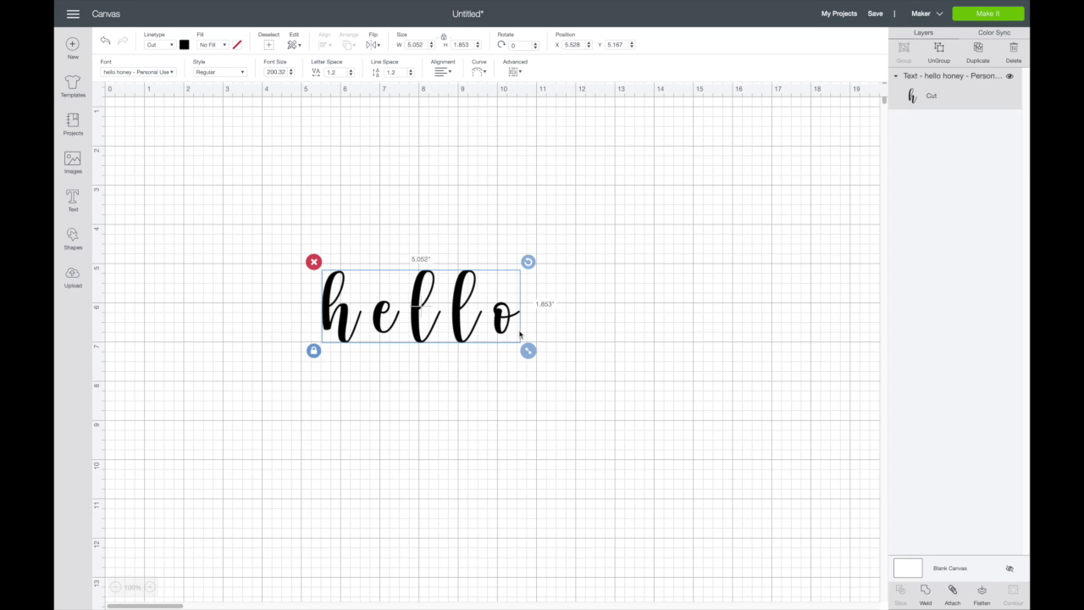
Ungroup 'hello' and slide the l and o letters left so they overlap their neighbours.
click(940, 53)
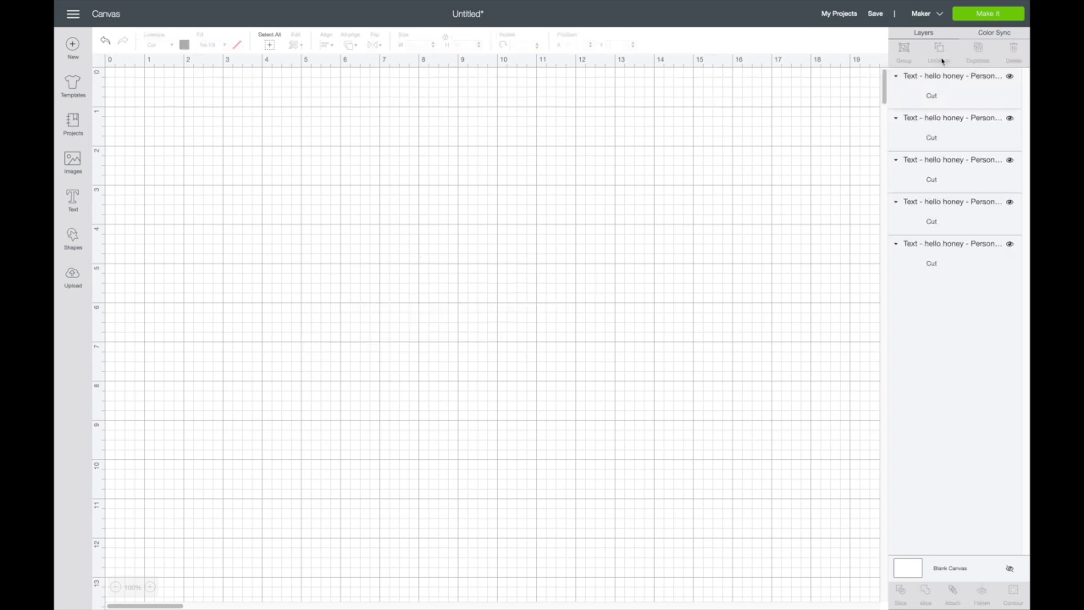
click(384, 323)
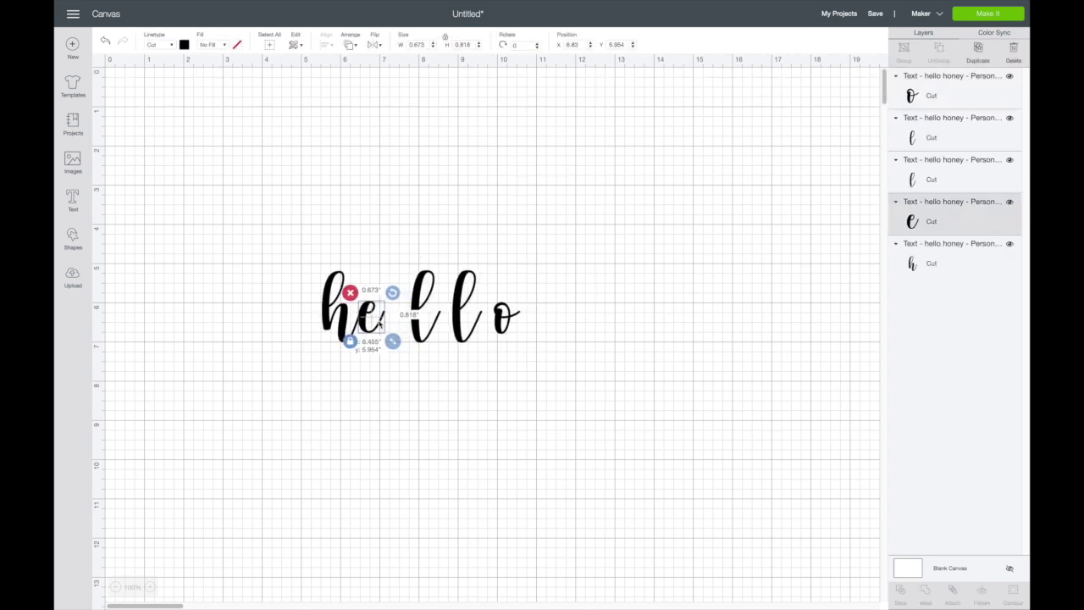
mouse_move(433, 329)
mouse_down()
mouse_move(406, 330)
mouse_move(454, 331)
mouse_move(424, 329)
mouse_up()
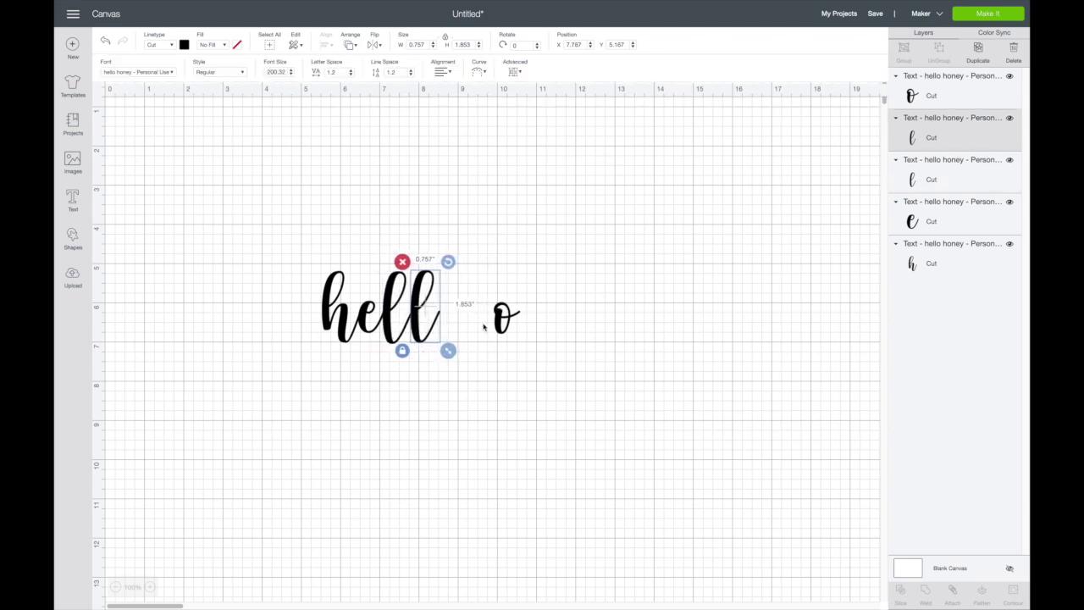
drag(504, 324, 446, 324)
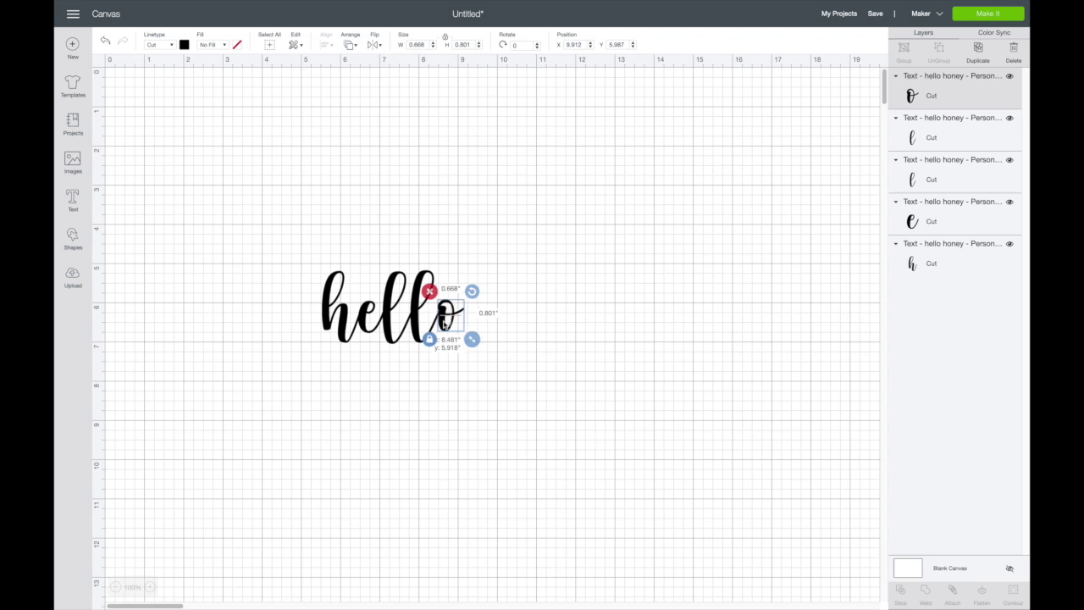
Weld all five letters into one 3.607" by 1.881" shape and shift it up-left.
drag(265, 260, 486, 357)
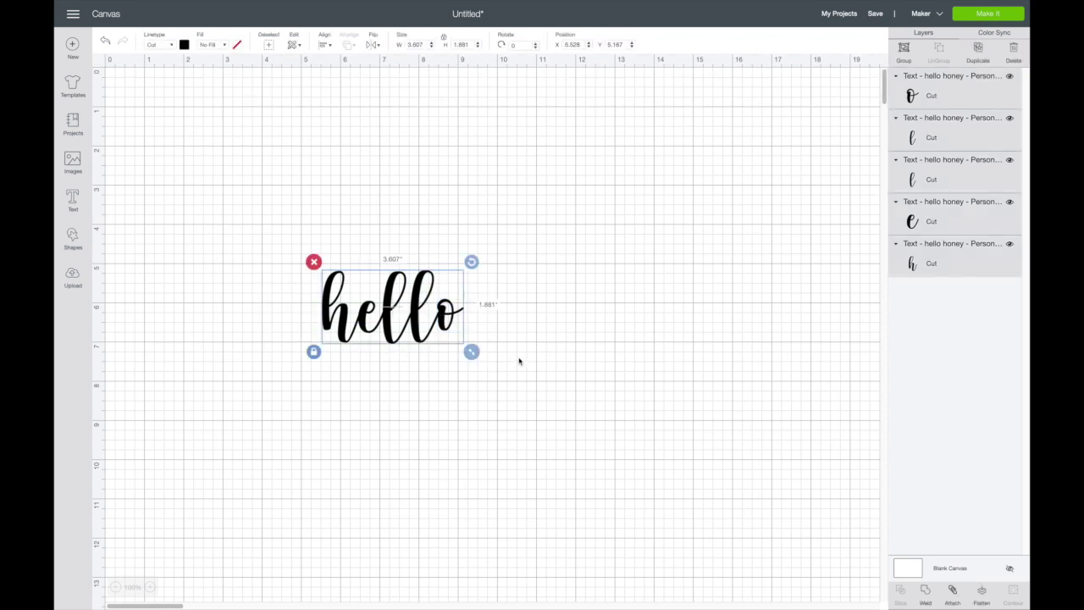
click(925, 600)
drag(428, 328, 410, 292)
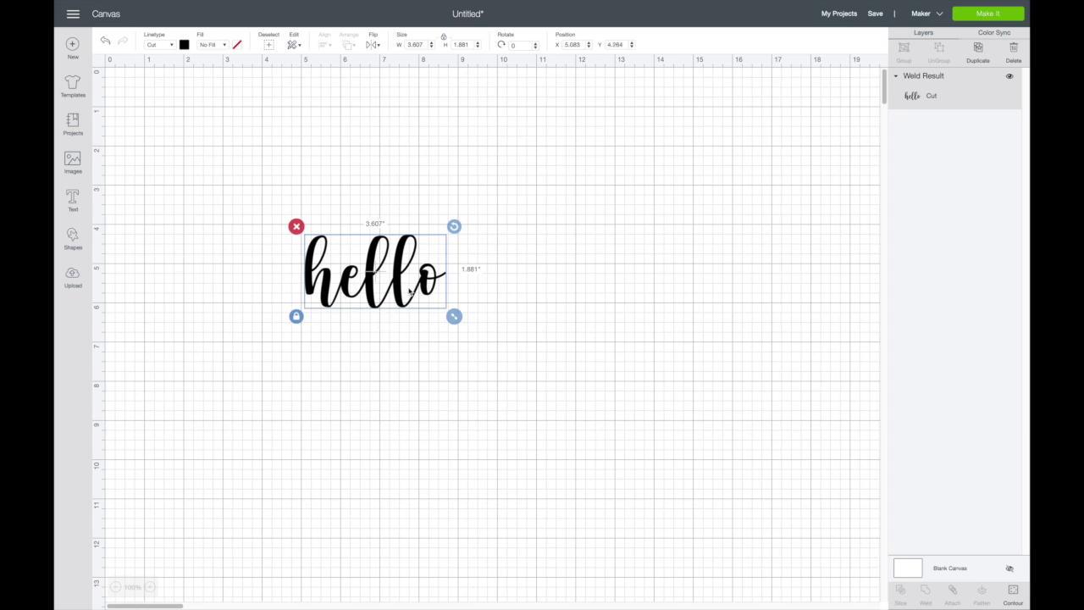